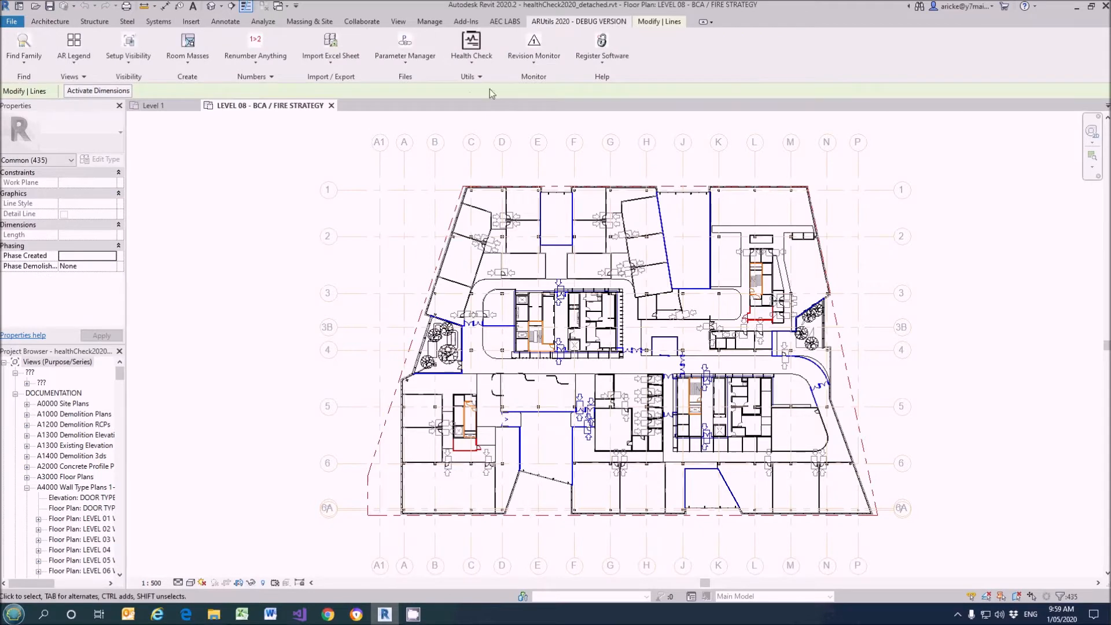
Run the Health Check on the project with the last scan reloaded and view the info for several categories.
{"action": "left_click", "coordinate": [474, 61]}
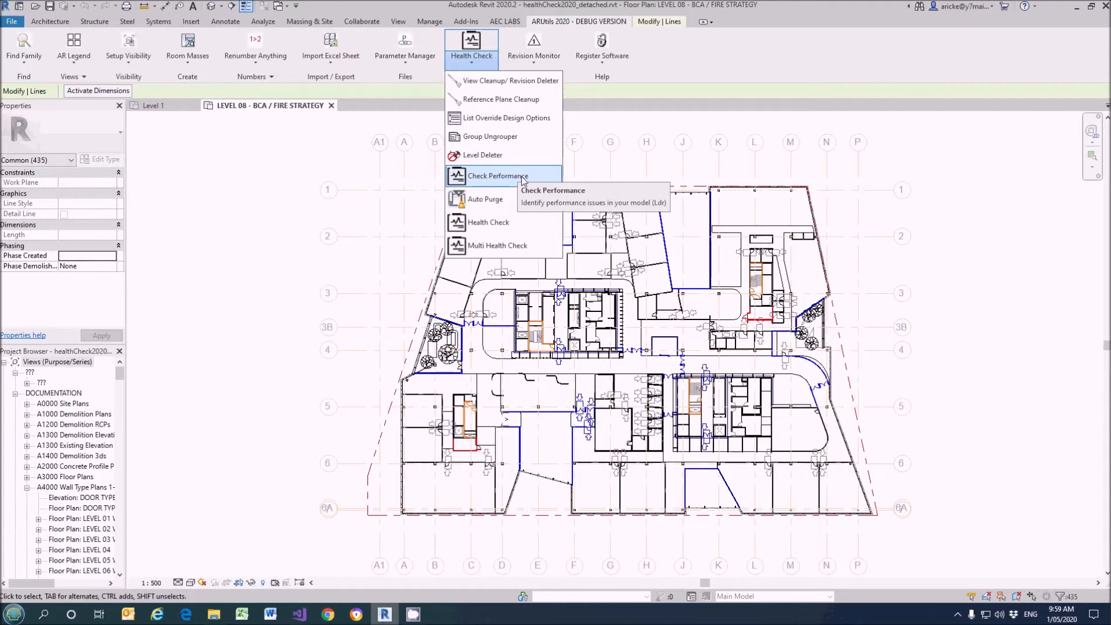
{"action": "left_click", "coordinate": [457, 224]}
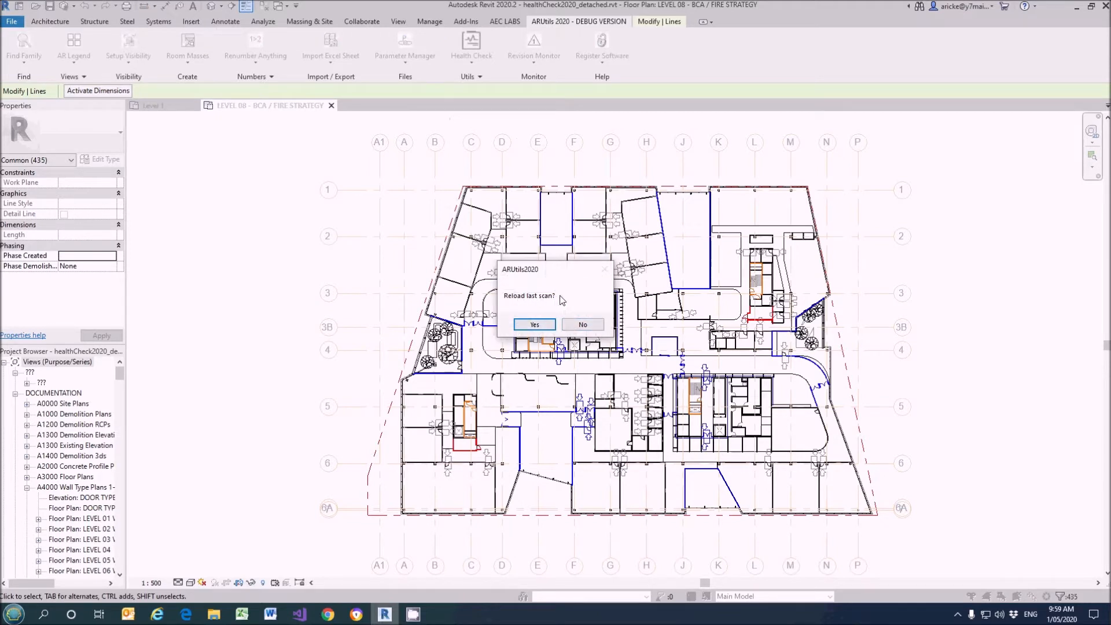
{"action": "left_click", "coordinate": [534, 325]}
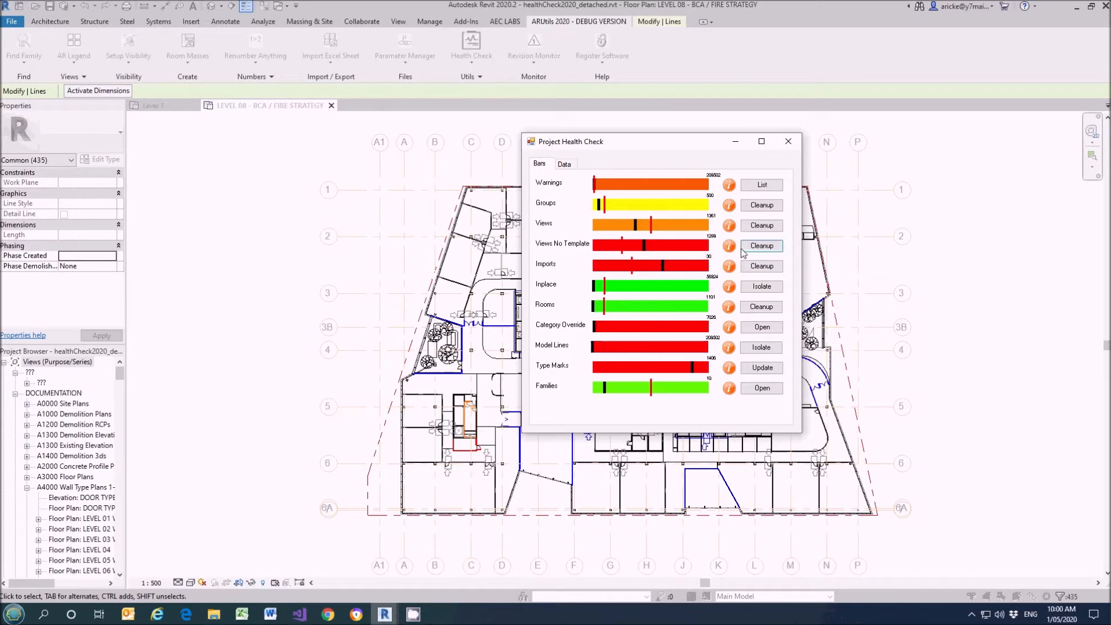
{"action": "mouse_move", "coordinate": [729, 250]}
{"action": "mouse_move", "coordinate": [730, 272]}
{"action": "mouse_move", "coordinate": [729, 349]}
{"action": "mouse_move", "coordinate": [730, 370]}
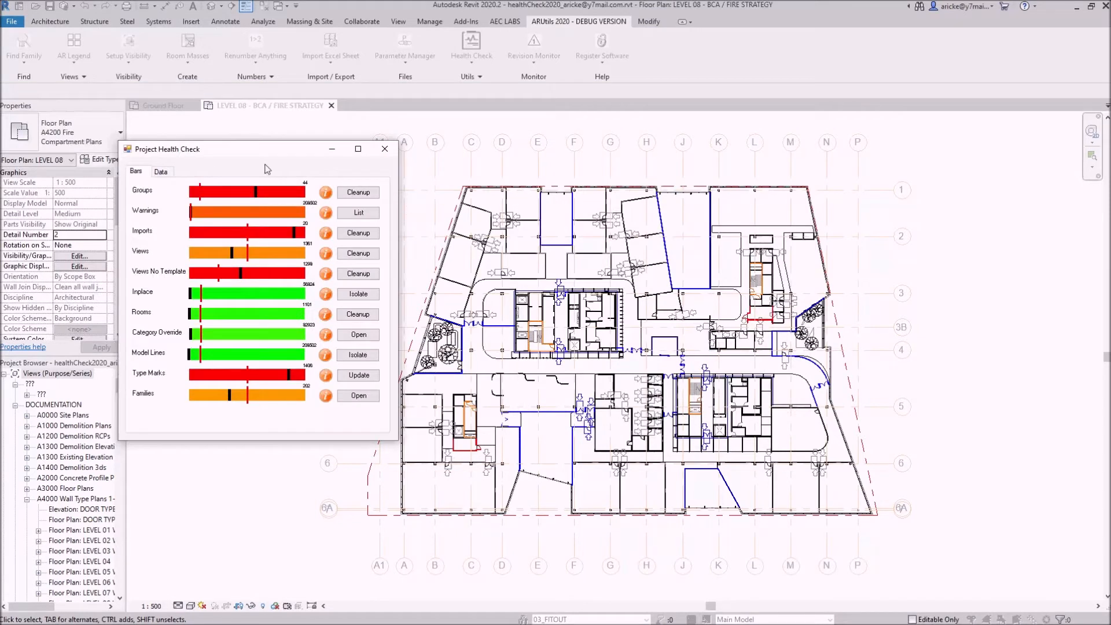
Examine the health check's data table, from the workset element counts down to the issue categories and oversized families.
{"action": "left_click", "coordinate": [163, 174]}
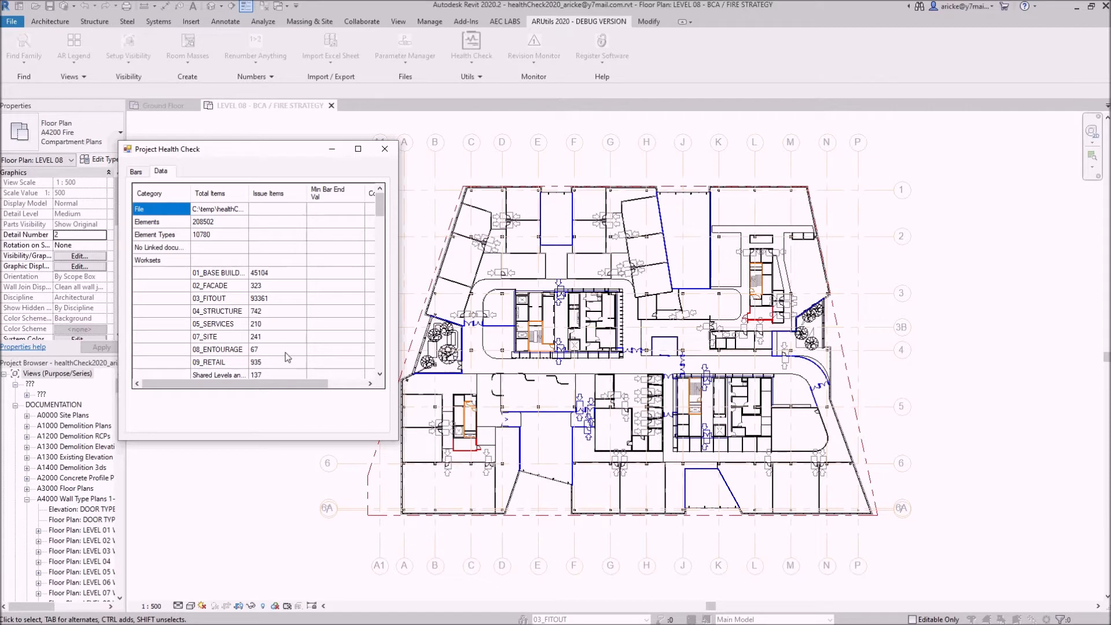
{"action": "scroll", "coordinate": [288, 365], "scroll_direction": "down", "scroll_amount": 1}
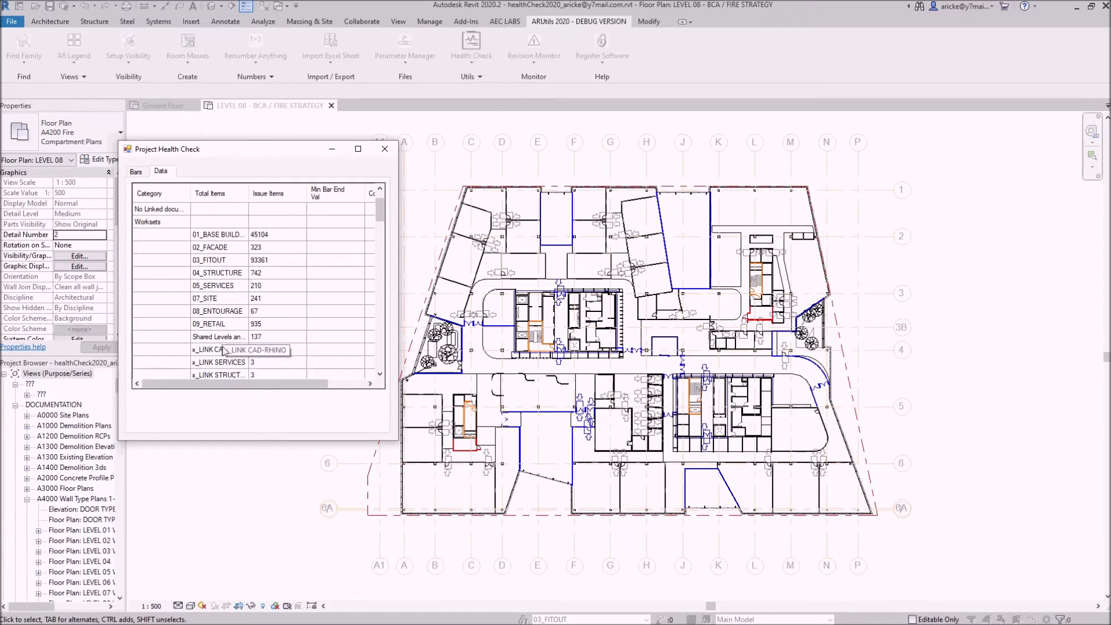
{"action": "scroll", "coordinate": [226, 349], "scroll_direction": "down", "scroll_amount": 5}
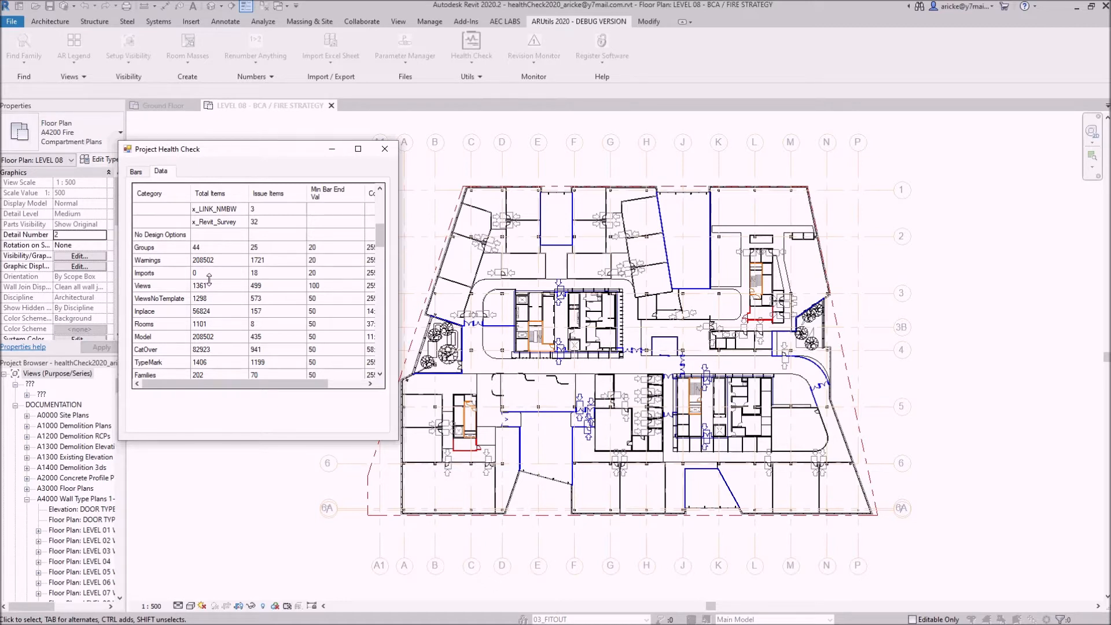
{"action": "scroll", "coordinate": [208, 280], "scroll_direction": "down", "scroll_amount": 4}
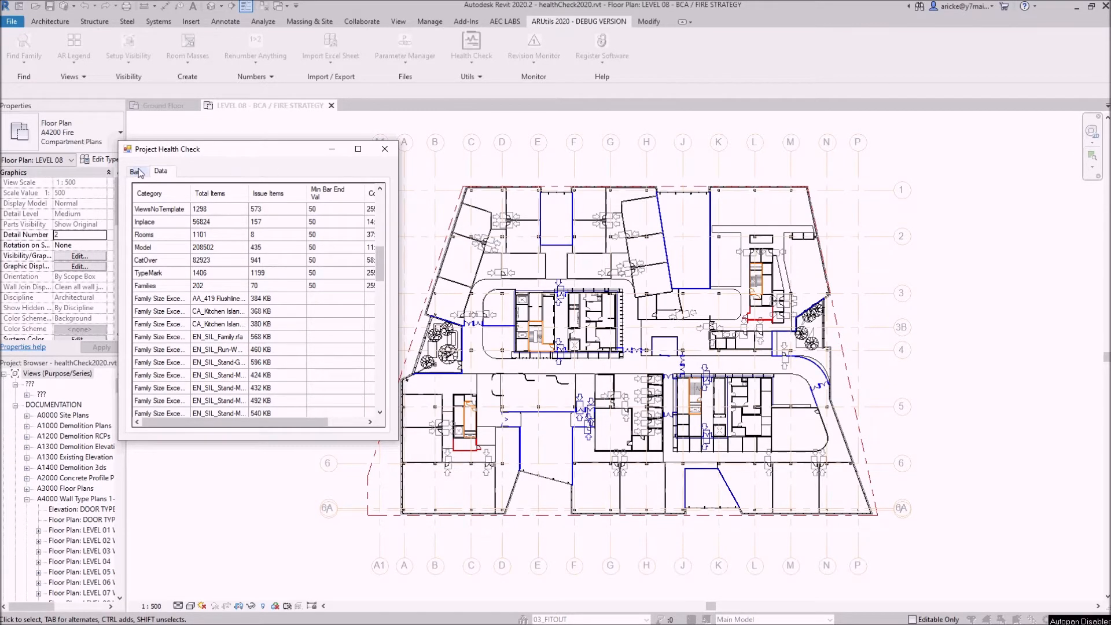
Clean up the project views by reviewing and deleting all listed non-sheet views, and accept the deletion results.
{"action": "left_click", "coordinate": [136, 171]}
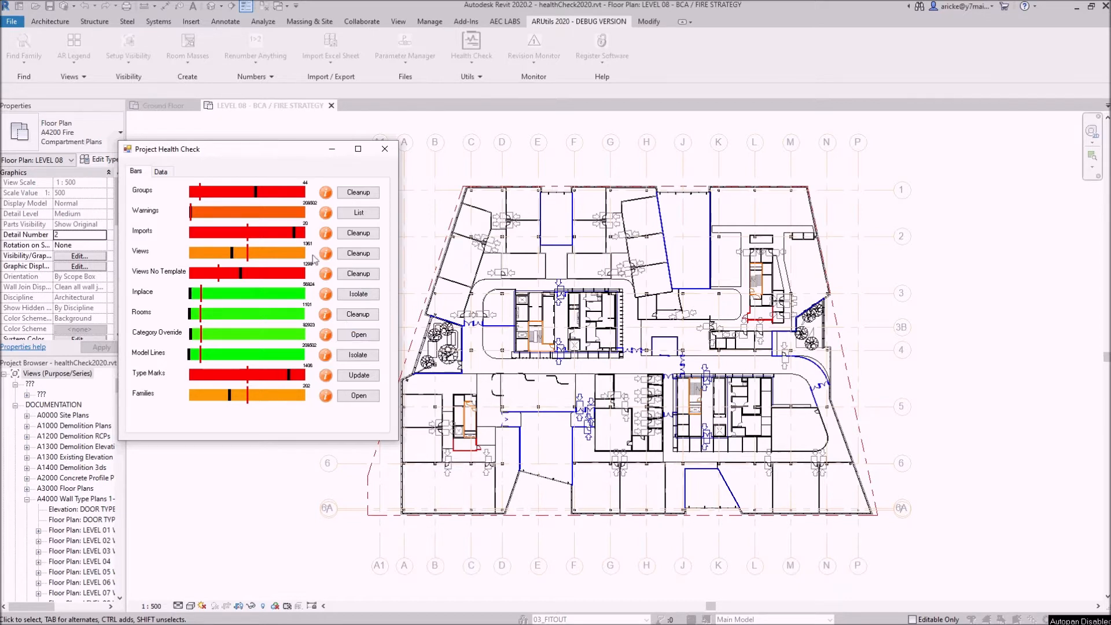
{"action": "left_click", "coordinate": [360, 254]}
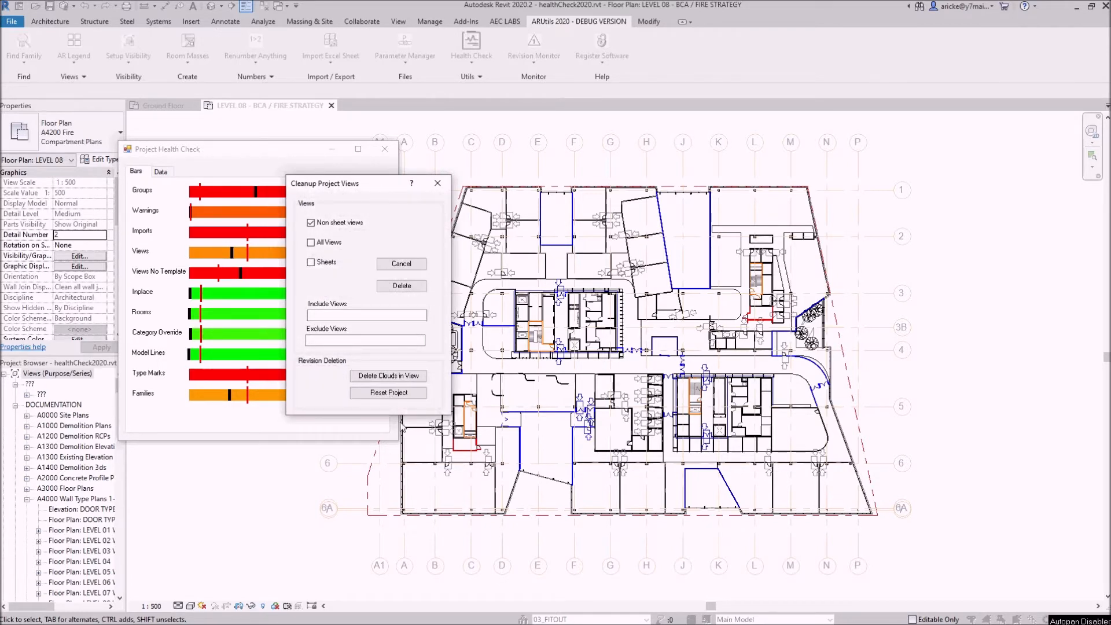
{"action": "left_click", "coordinate": [400, 287]}
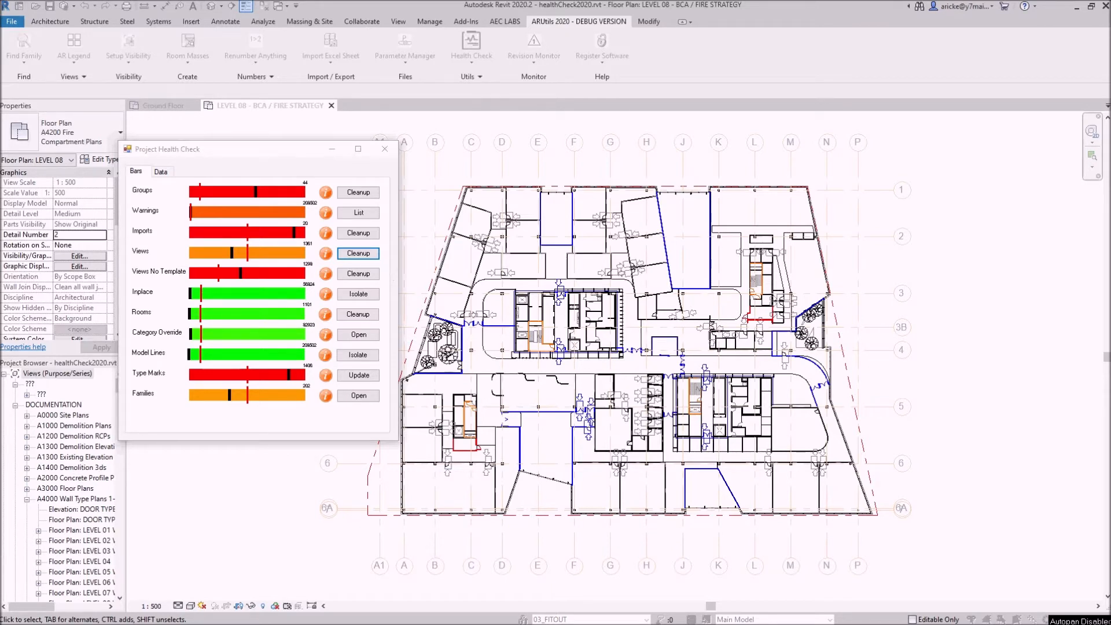
{"action": "mouse_move", "coordinate": [126, 152]}
{"action": "left_mouse_down"}
{"action": "mouse_move", "coordinate": [245, 162]}
{"action": "mouse_move", "coordinate": [259, 182]}
{"action": "left_mouse_up"}
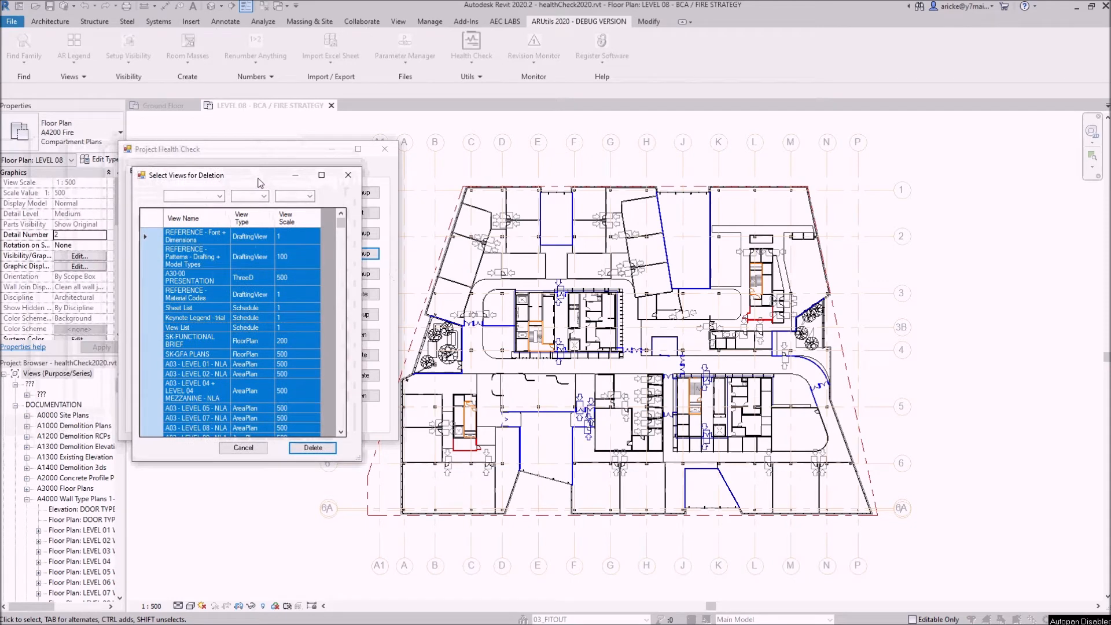
{"action": "left_click_drag", "start_coordinate": [231, 220], "coordinate": [296, 221]}
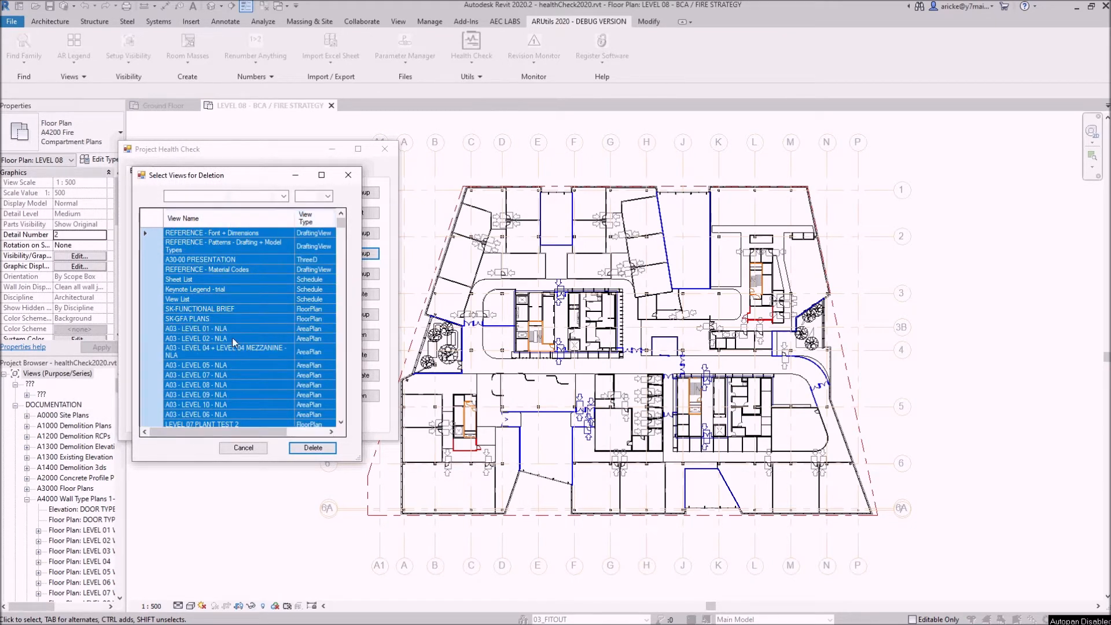
{"action": "scroll", "coordinate": [240, 298], "scroll_direction": "down", "scroll_amount": 6}
{"action": "scroll", "coordinate": [240, 300], "scroll_direction": "down", "scroll_amount": 8}
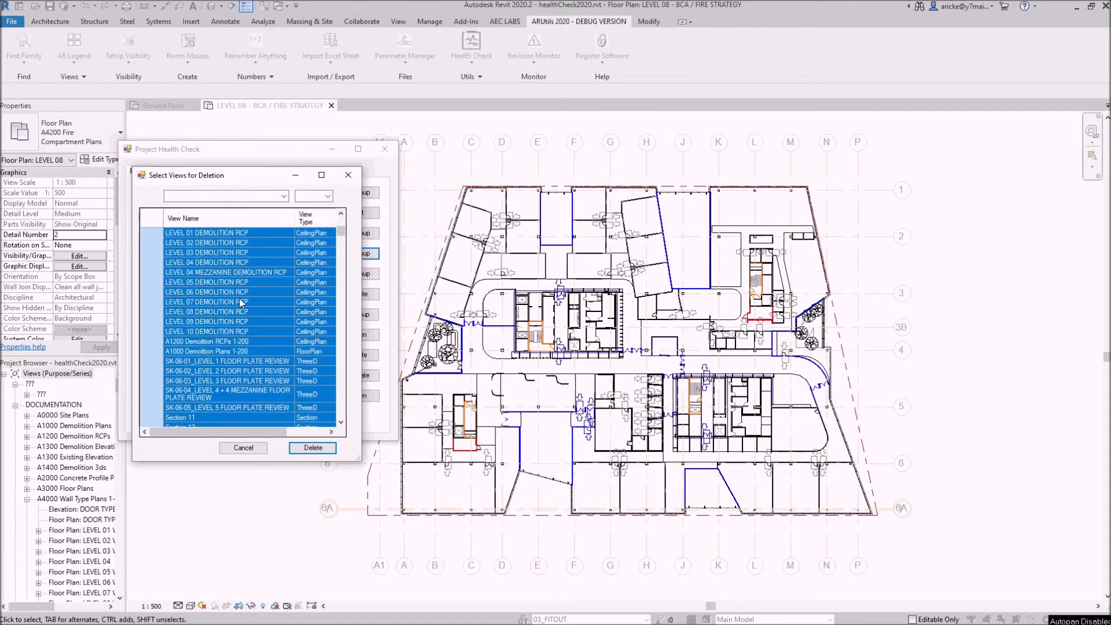
{"action": "scroll", "coordinate": [240, 299], "scroll_direction": "up", "scroll_amount": 5}
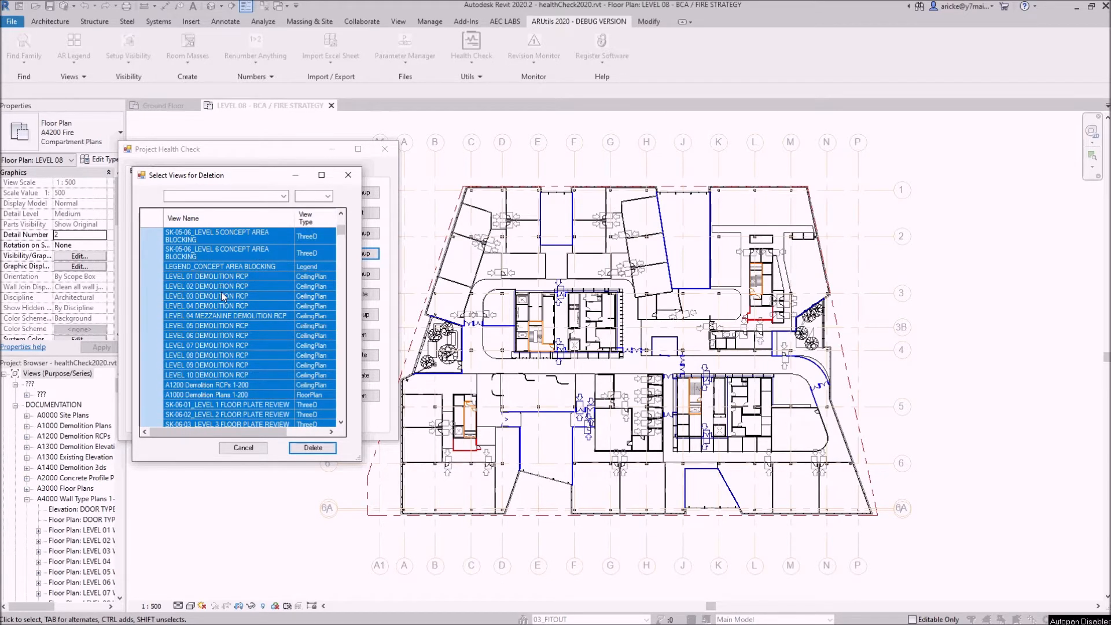
{"action": "scroll", "coordinate": [221, 292], "scroll_direction": "down", "scroll_amount": 3}
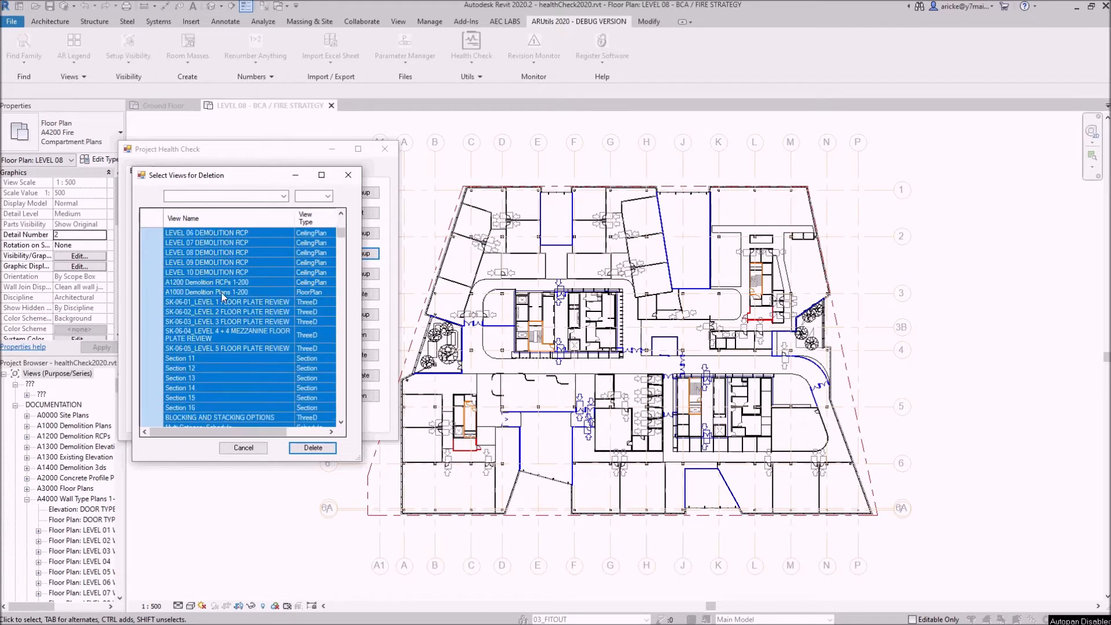
{"action": "left_click", "coordinate": [313, 447]}
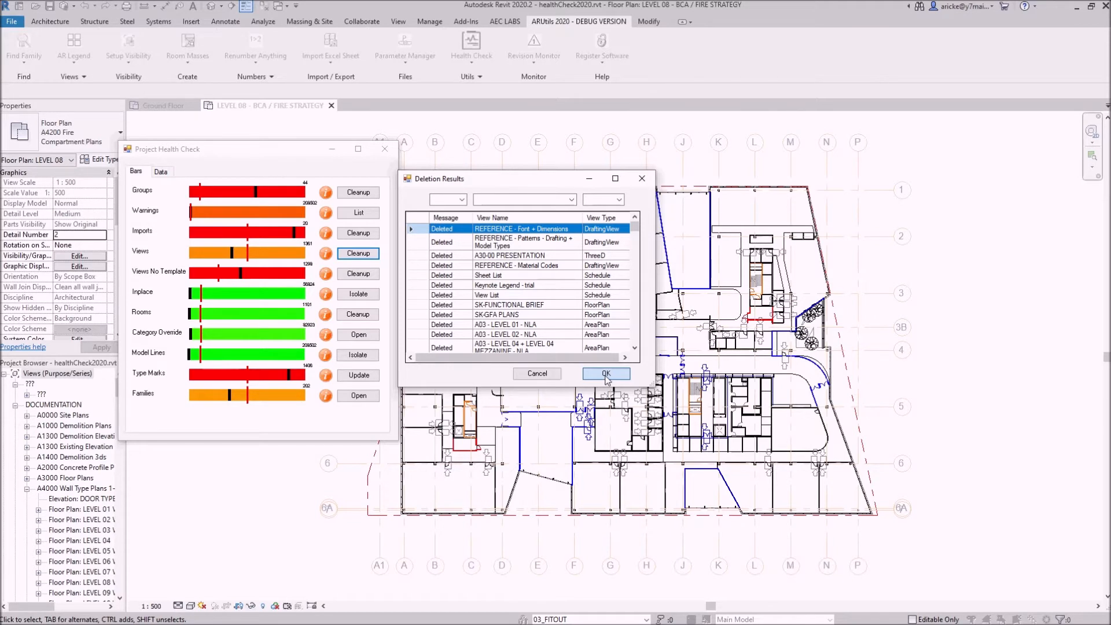
{"action": "left_click", "coordinate": [606, 375]}
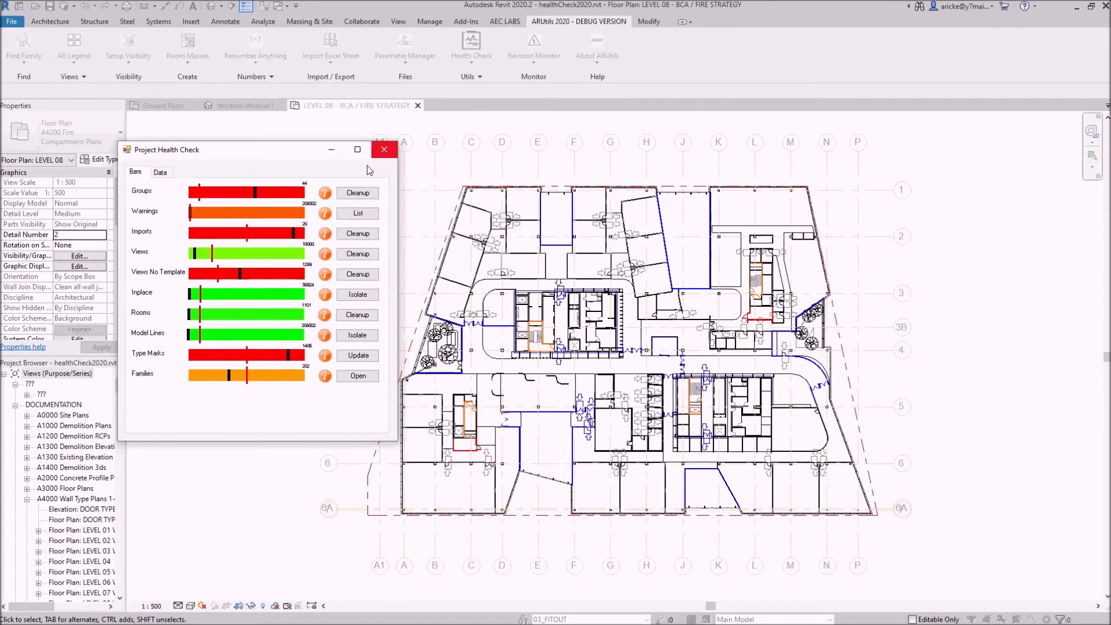
Close the Project Health Check and open the Health Check Settings workbook in Excel.
{"action": "left_click", "coordinate": [384, 150]}
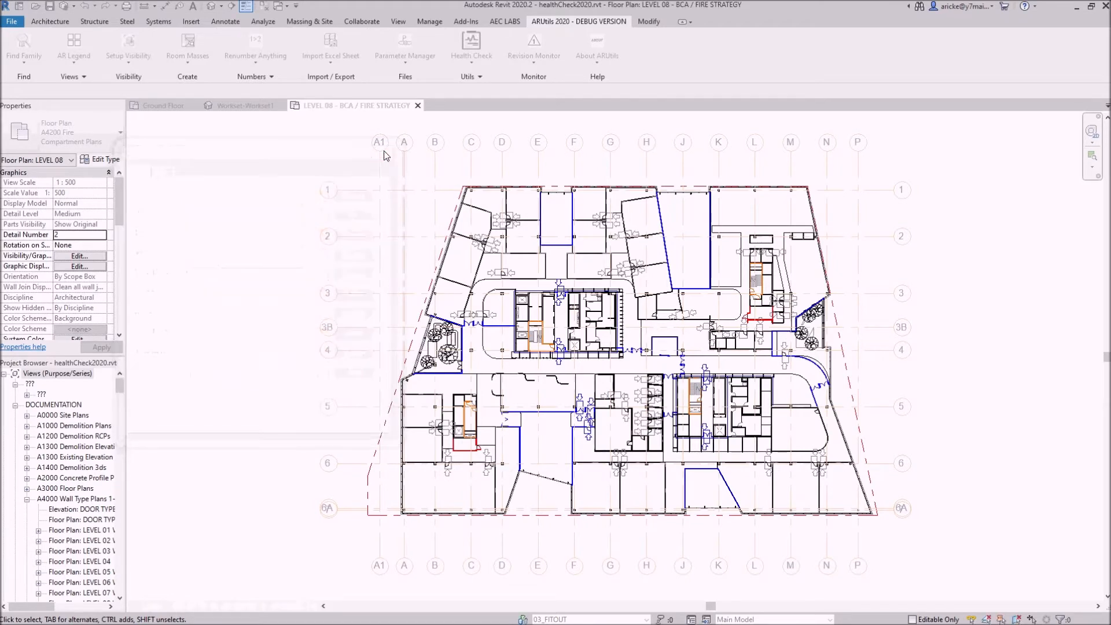
{"action": "left_click", "coordinate": [384, 150]}
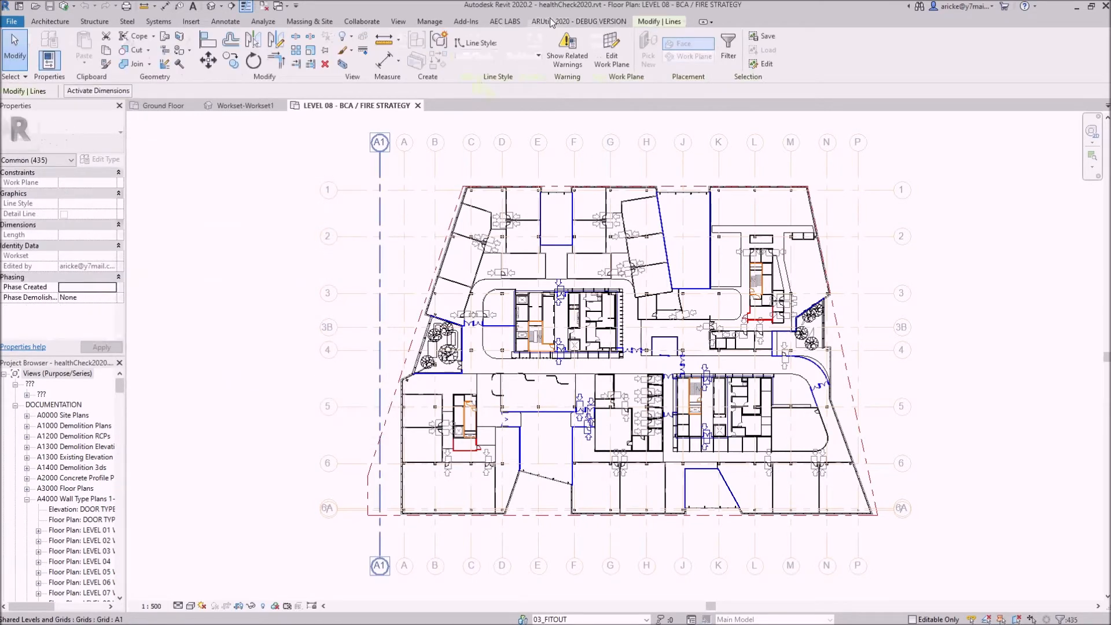
{"action": "left_click", "coordinate": [549, 22]}
{"action": "left_click", "coordinate": [481, 79]}
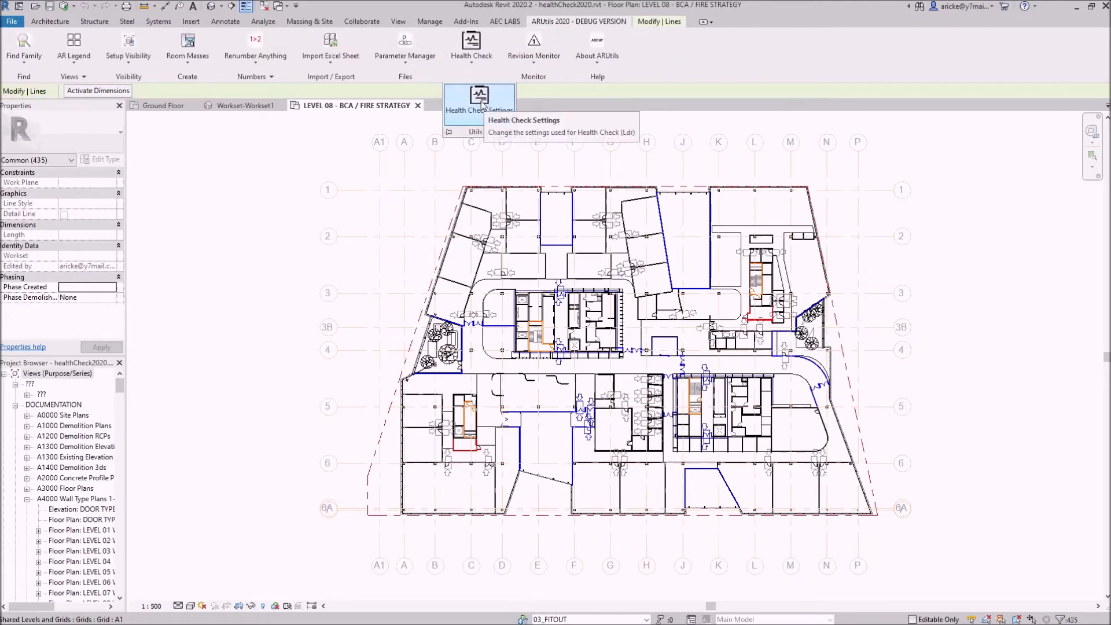
{"action": "left_click", "coordinate": [481, 102]}
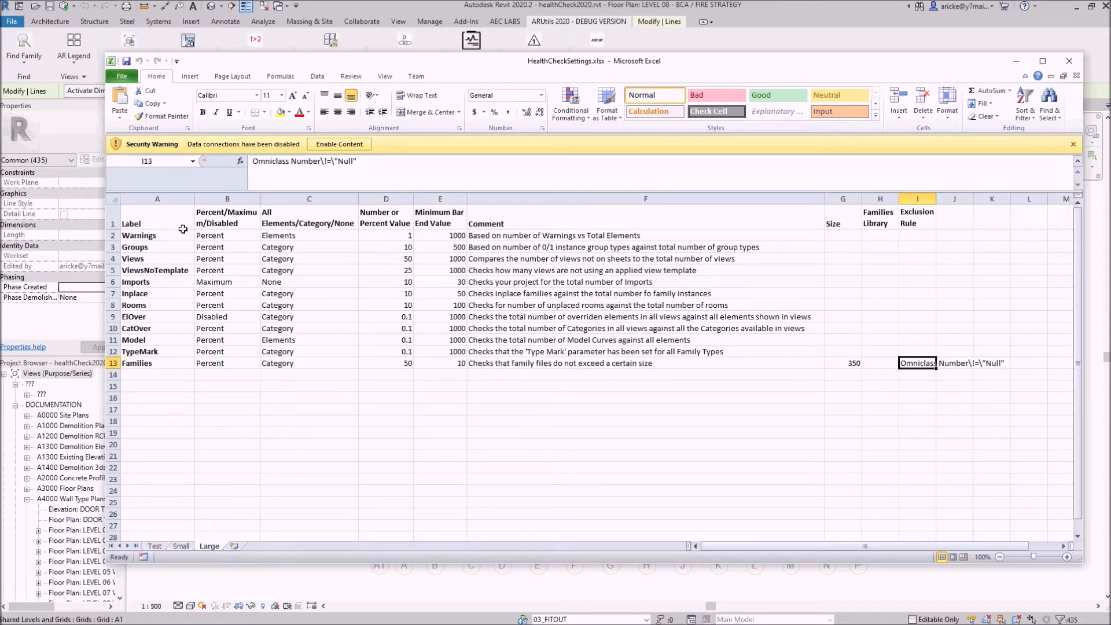
Examine the label, check type, comparison basis, threshold and minimum bar end settings for the Warnings, Views and Imports checks.
{"action": "left_click", "coordinate": [154, 222]}
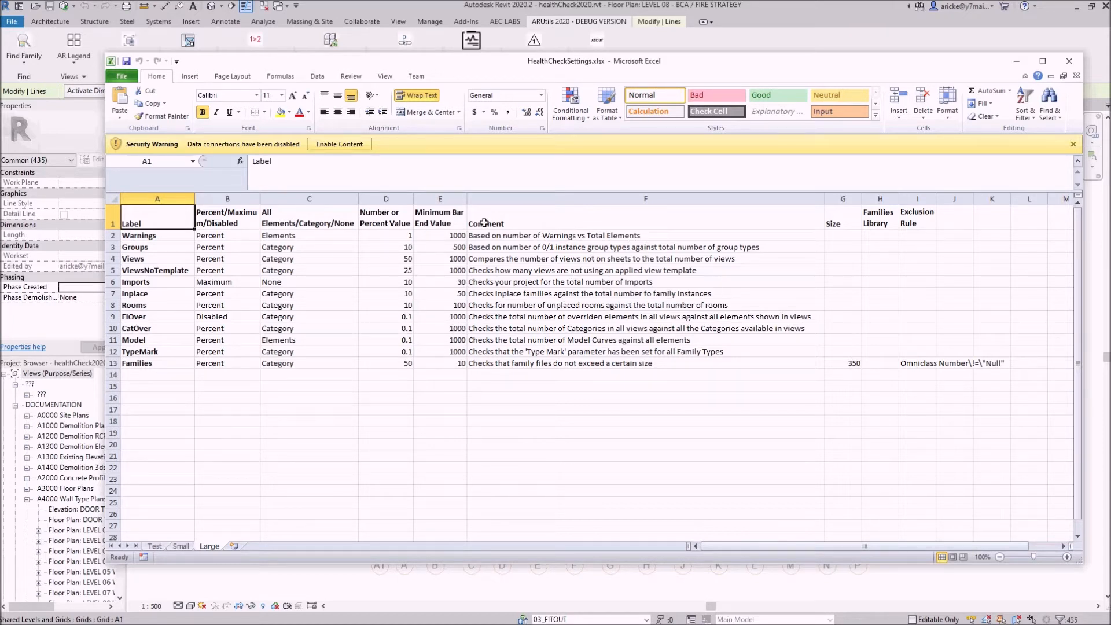
{"action": "left_click", "coordinate": [227, 220]}
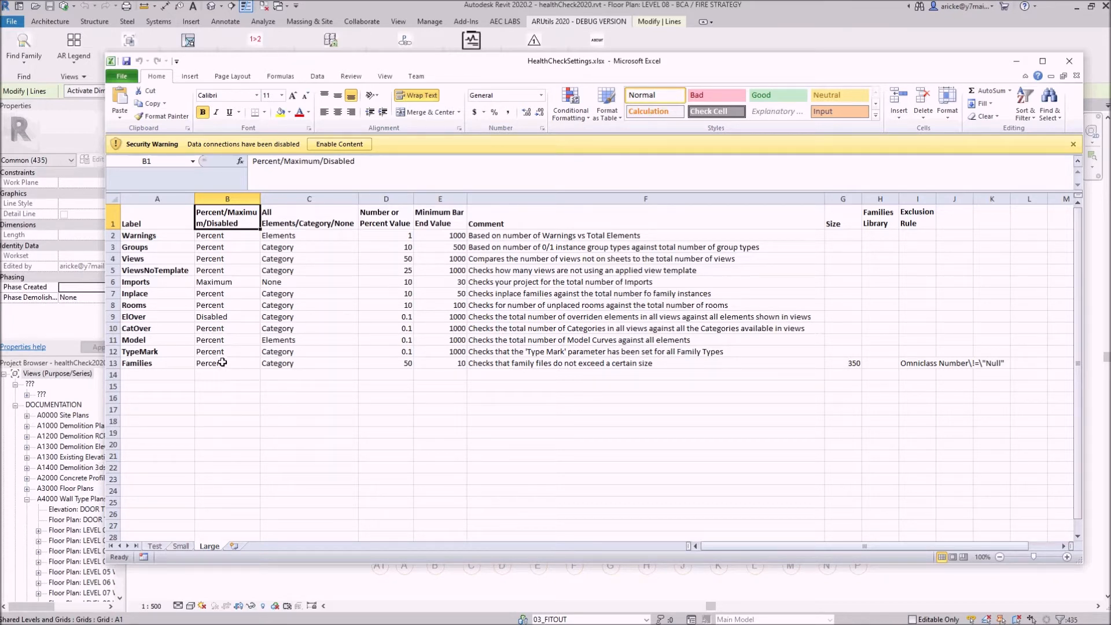
{"action": "left_click", "coordinate": [223, 236]}
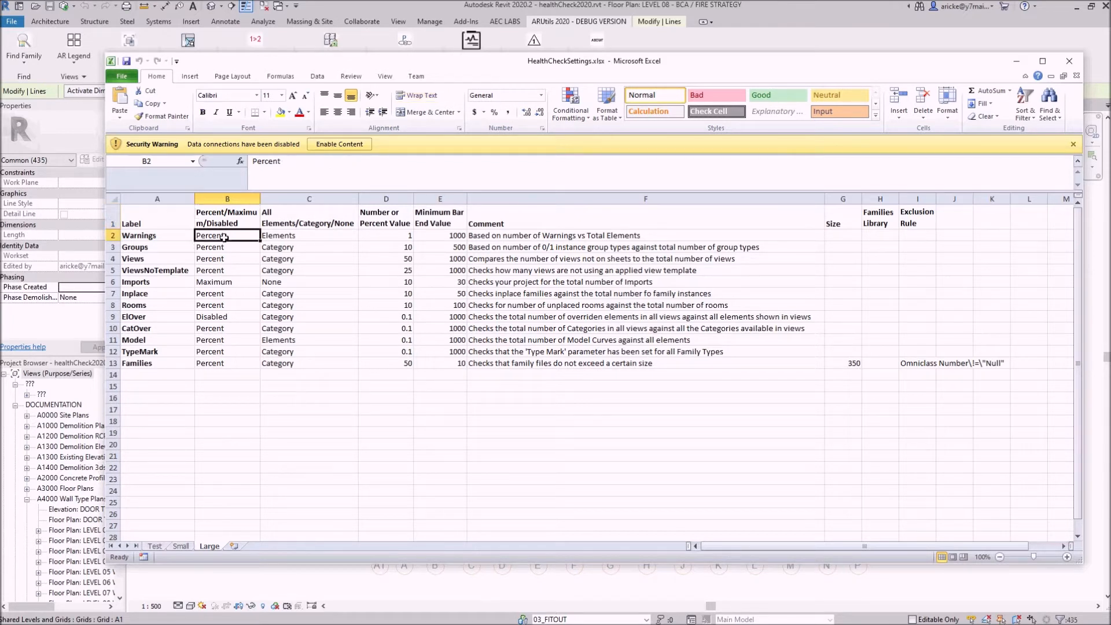
{"action": "left_click", "coordinate": [292, 236]}
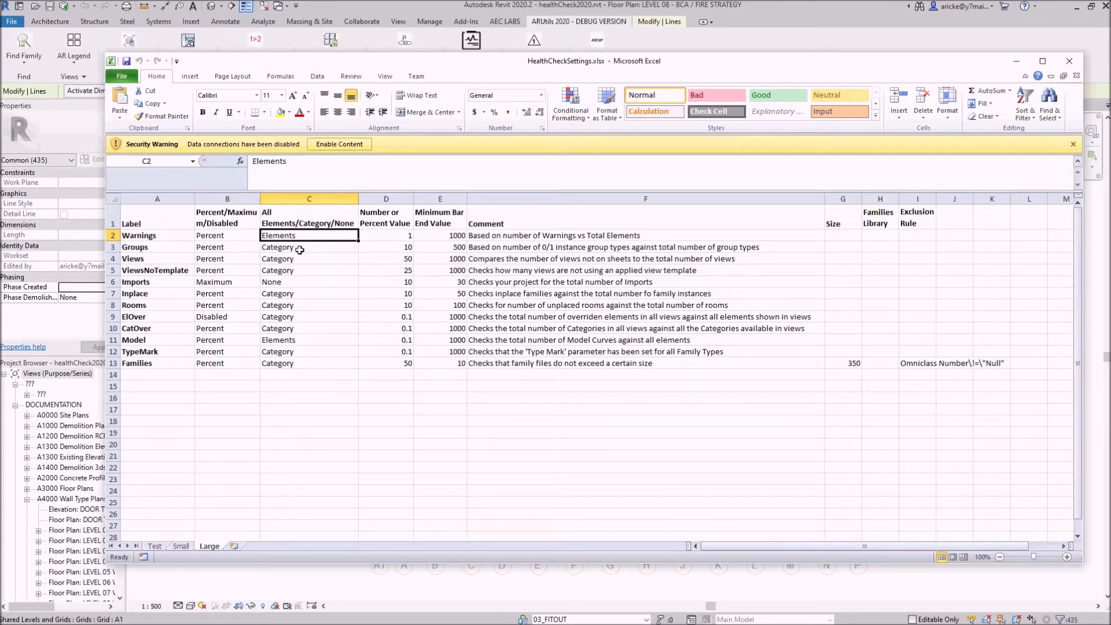
{"action": "left_click", "coordinate": [297, 259]}
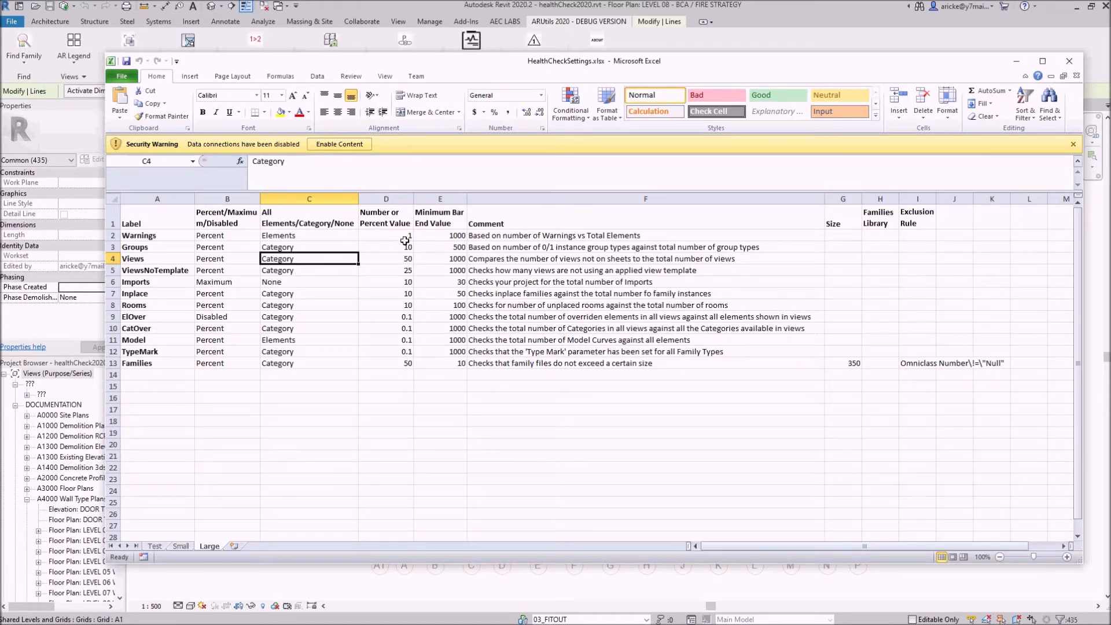
{"action": "left_click", "coordinate": [235, 235]}
{"action": "left_click", "coordinate": [395, 236]}
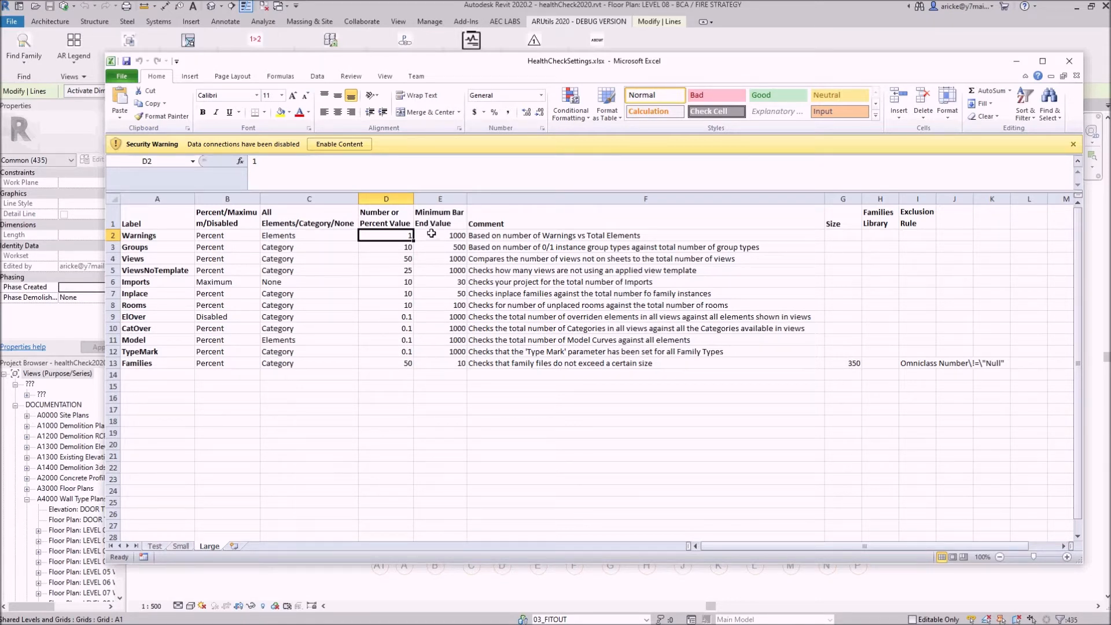
{"action": "left_click", "coordinate": [435, 283]}
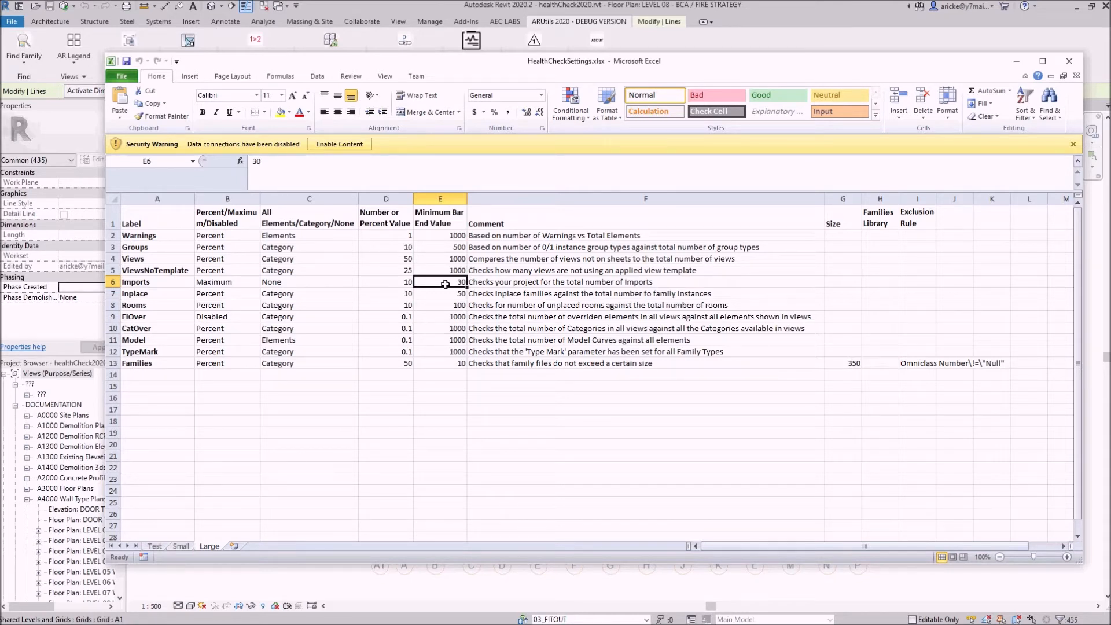
{"action": "left_click", "coordinate": [402, 283]}
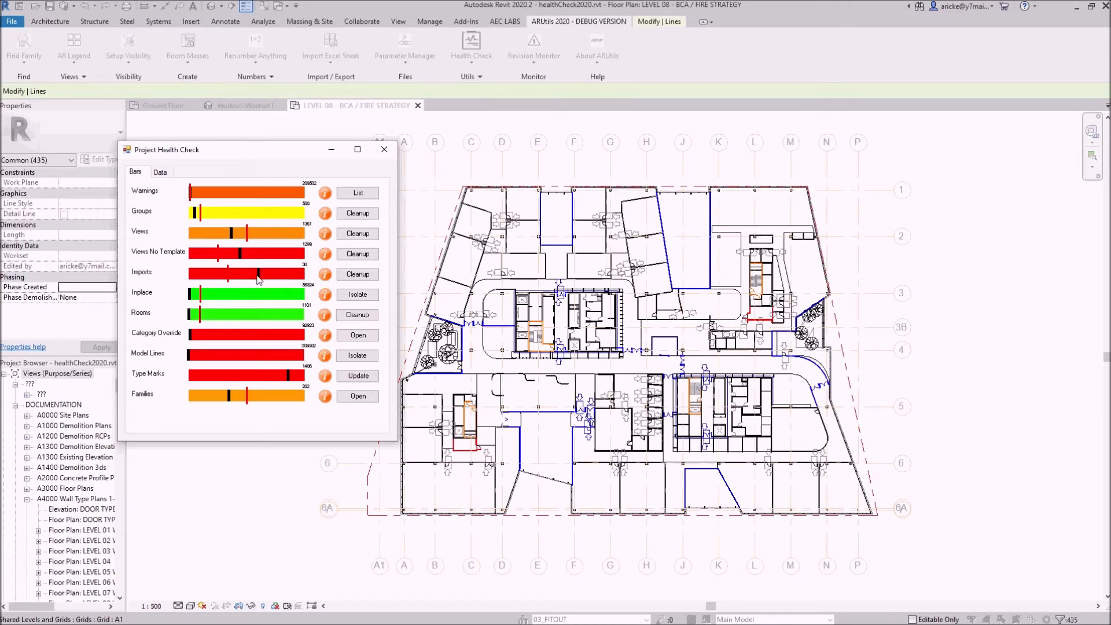
Inspect the Imports bar in the Project Health Check, close the check and reopen the Health Check Settings workbook.
{"action": "mouse_move", "coordinate": [326, 279]}
{"action": "left_click", "coordinate": [385, 151]}
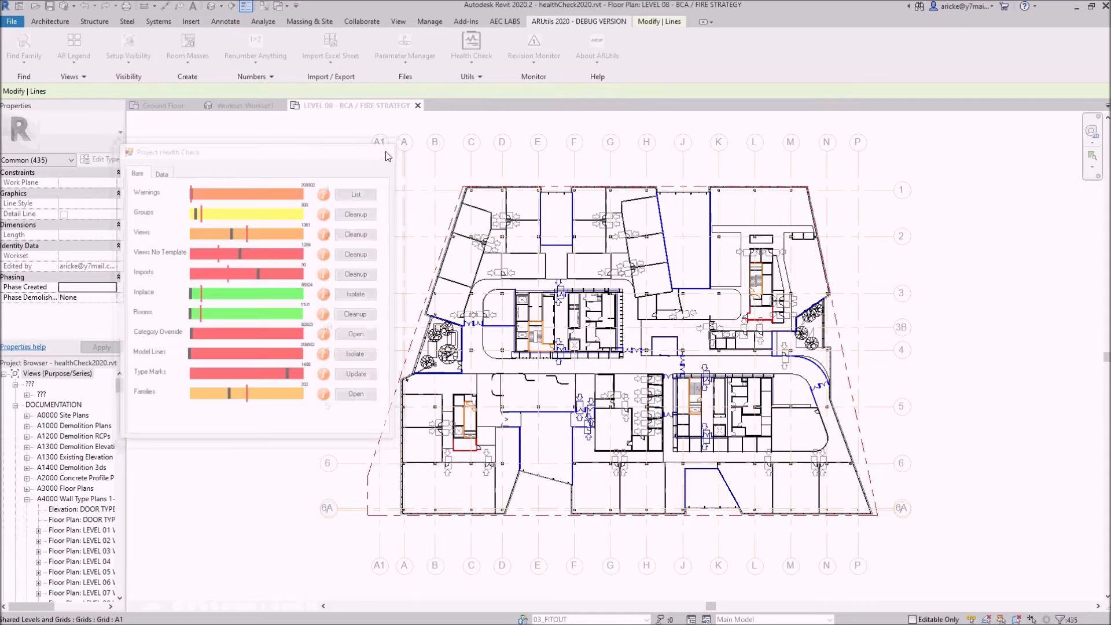
{"action": "left_click", "coordinate": [480, 77]}
{"action": "left_click", "coordinate": [480, 100]}
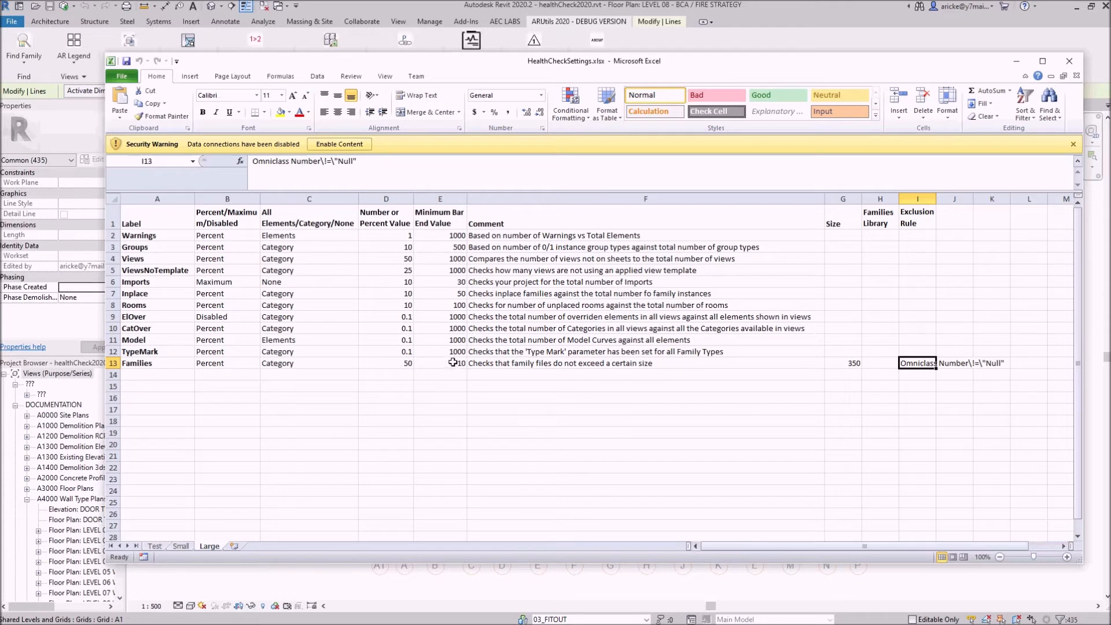
Examine the Families check's label, size limit and families library settings in row 13.
{"action": "left_click", "coordinate": [169, 361]}
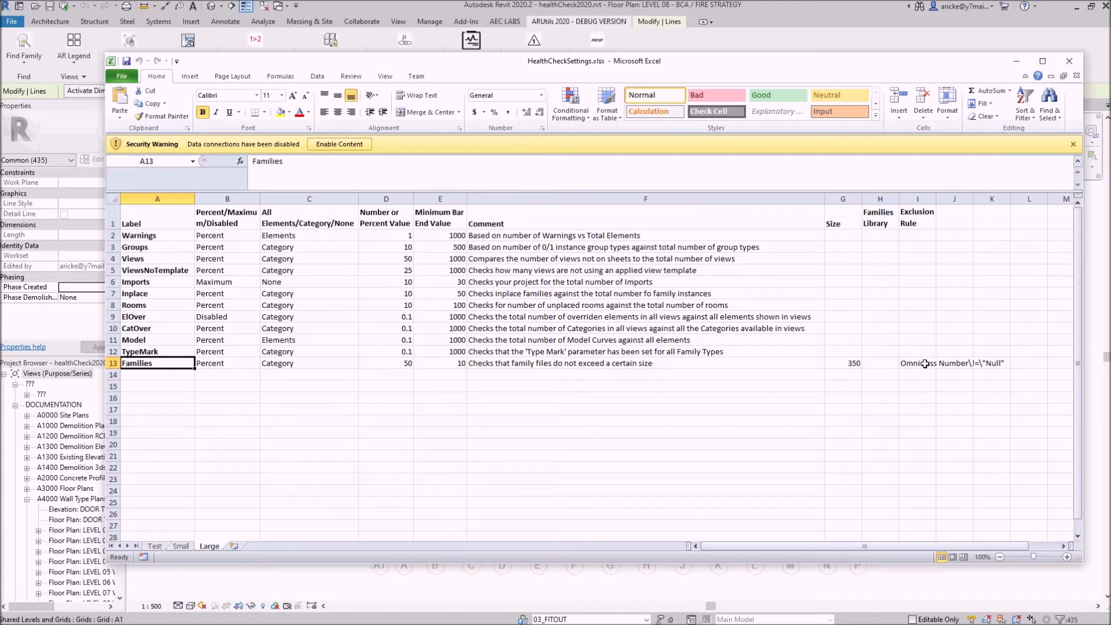
{"action": "left_click", "coordinate": [833, 362]}
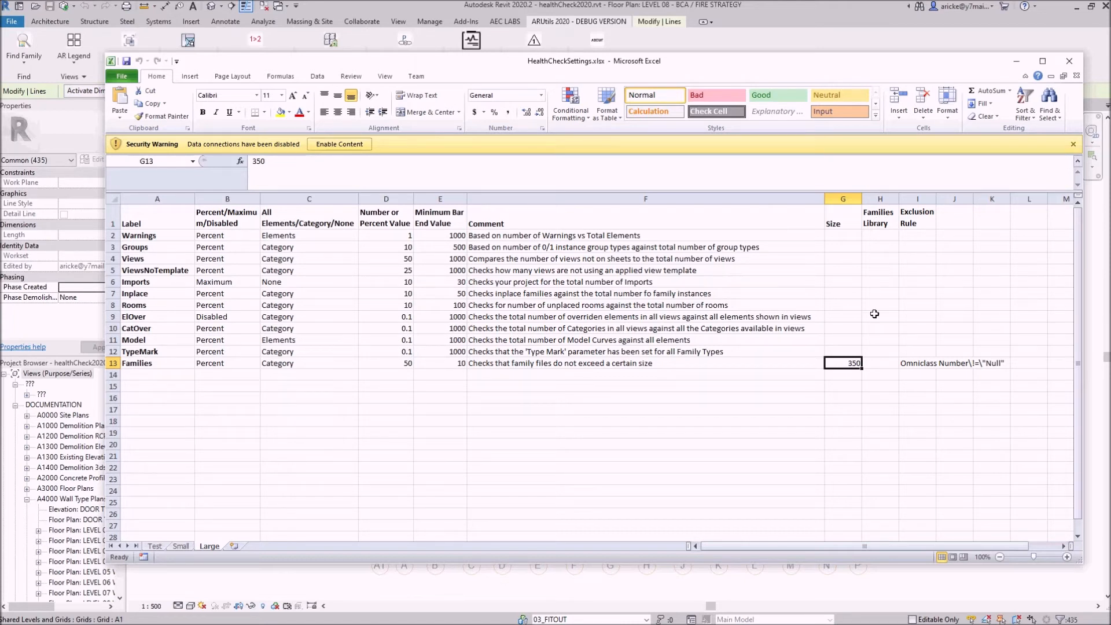
{"action": "left_click", "coordinate": [875, 365]}
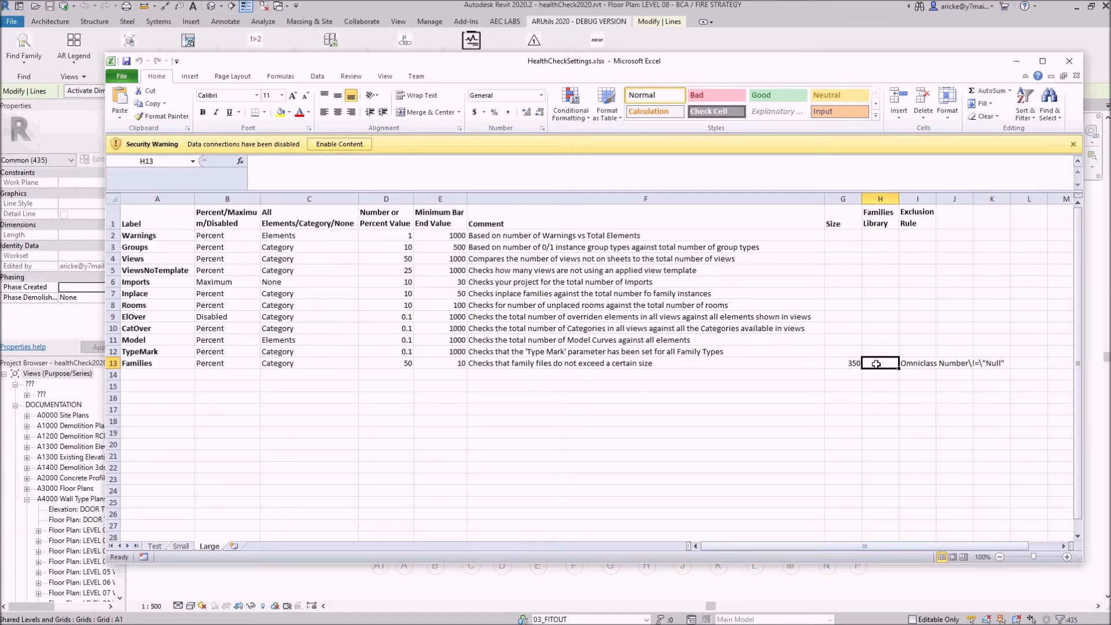
Examine the Families check's exclusion rule, close the Project Health Check and reopen the Health Check Settings workbook.
{"action": "left_click", "coordinate": [917, 365]}
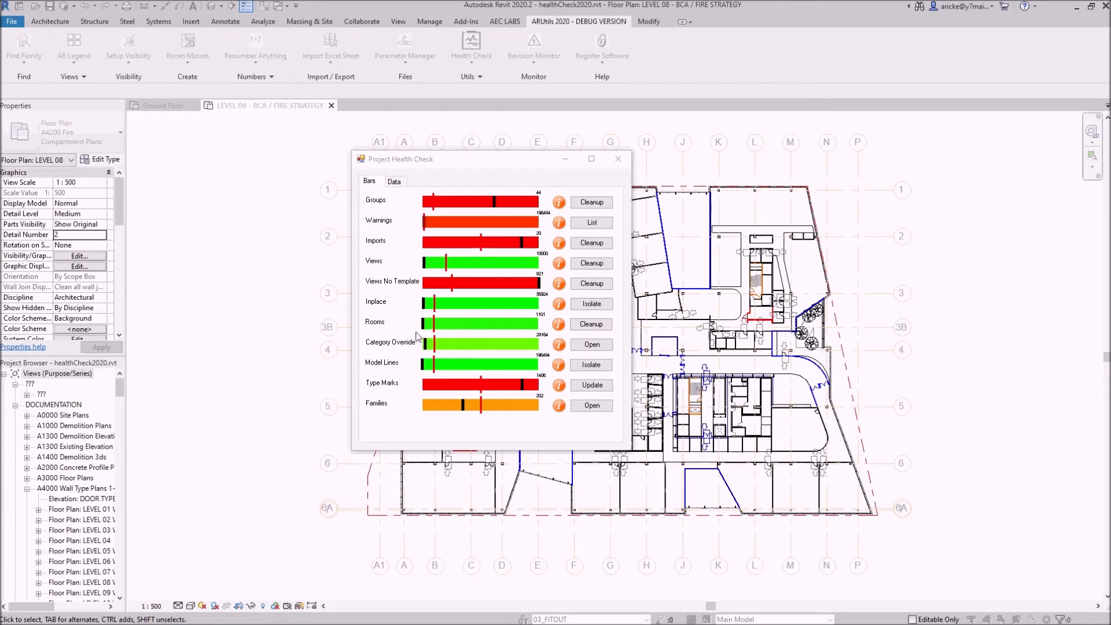
{"action": "left_click", "coordinate": [619, 159]}
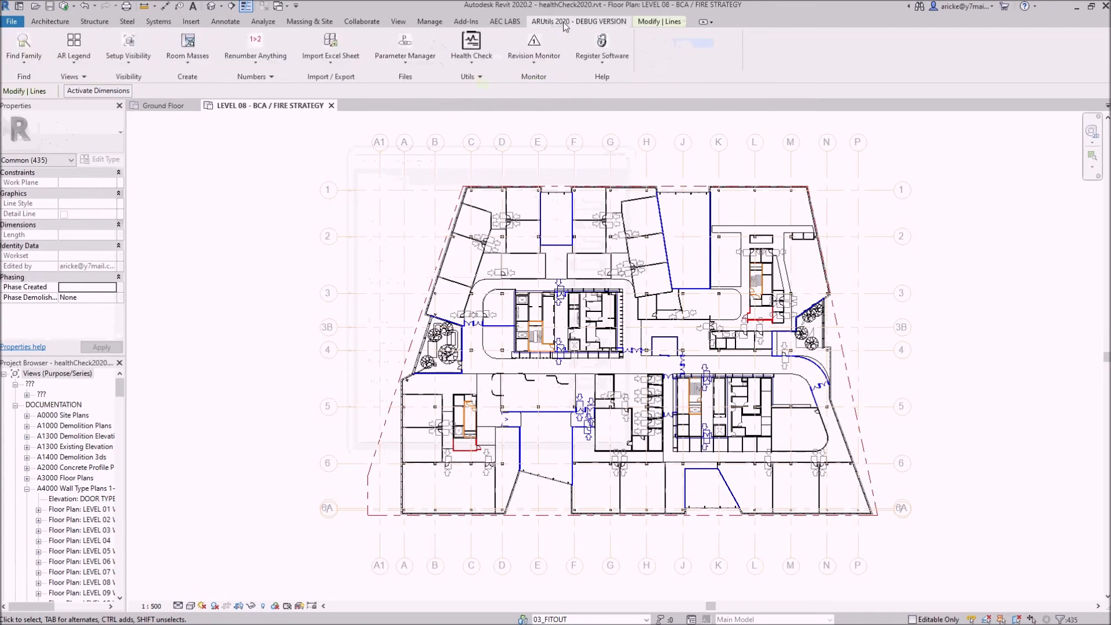
{"action": "left_click", "coordinate": [473, 76]}
{"action": "left_click", "coordinate": [475, 108]}
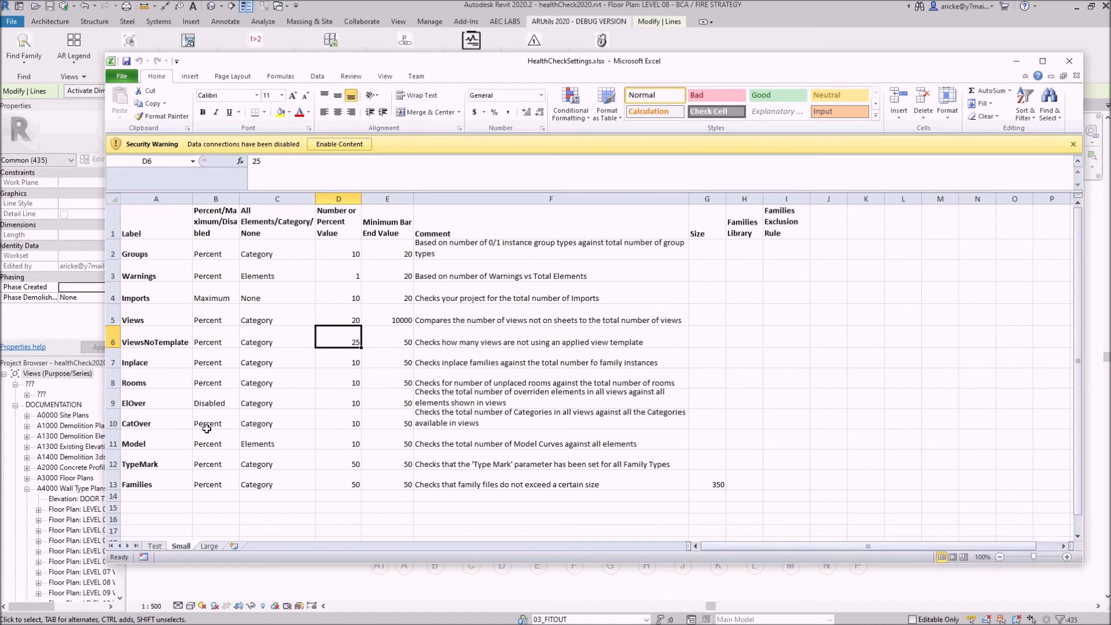
Disable the CatOver check on the Small sheet by filling down the ElOver check's Disabled setting, and select rows 9 and 10.
{"action": "left_click", "coordinate": [217, 425]}
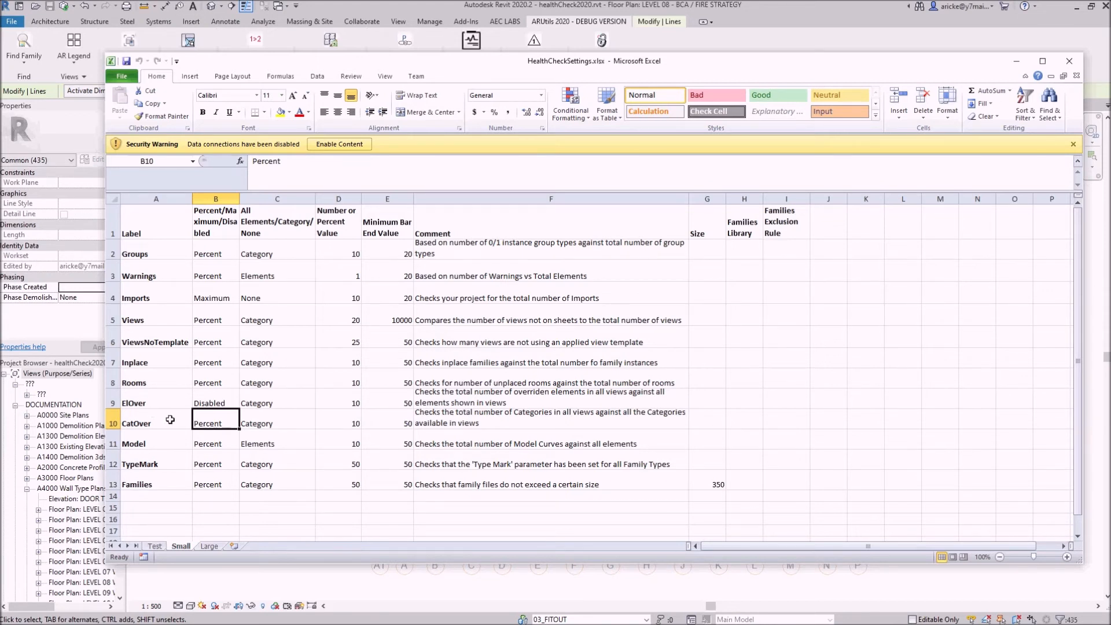
{"action": "left_click", "coordinate": [209, 403]}
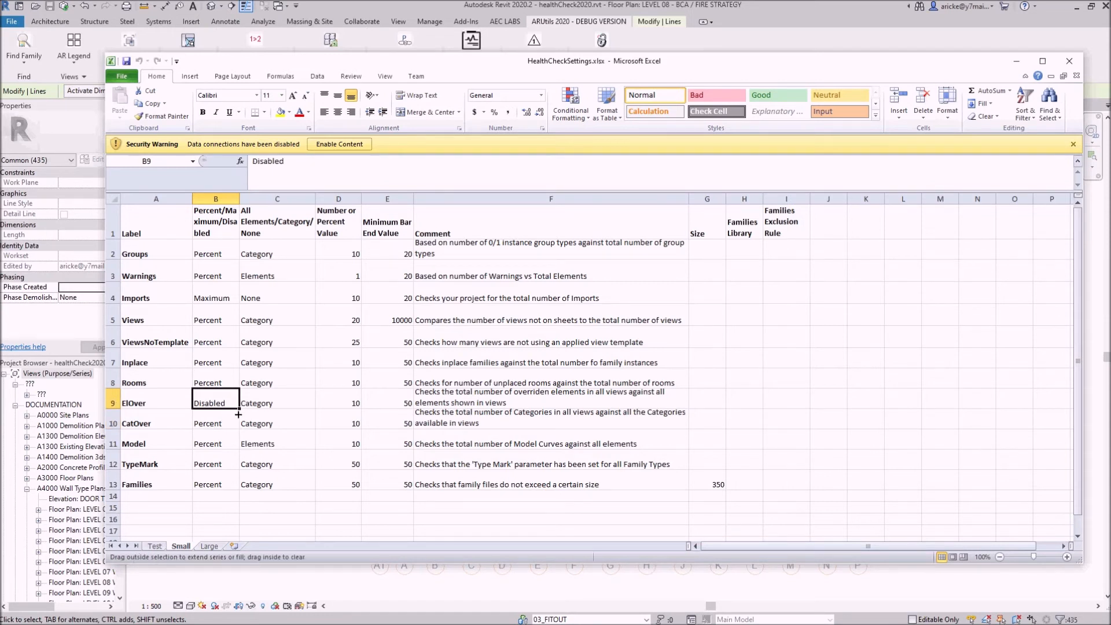
{"action": "left_click_drag", "start_coordinate": [241, 408], "coordinate": [241, 429]}
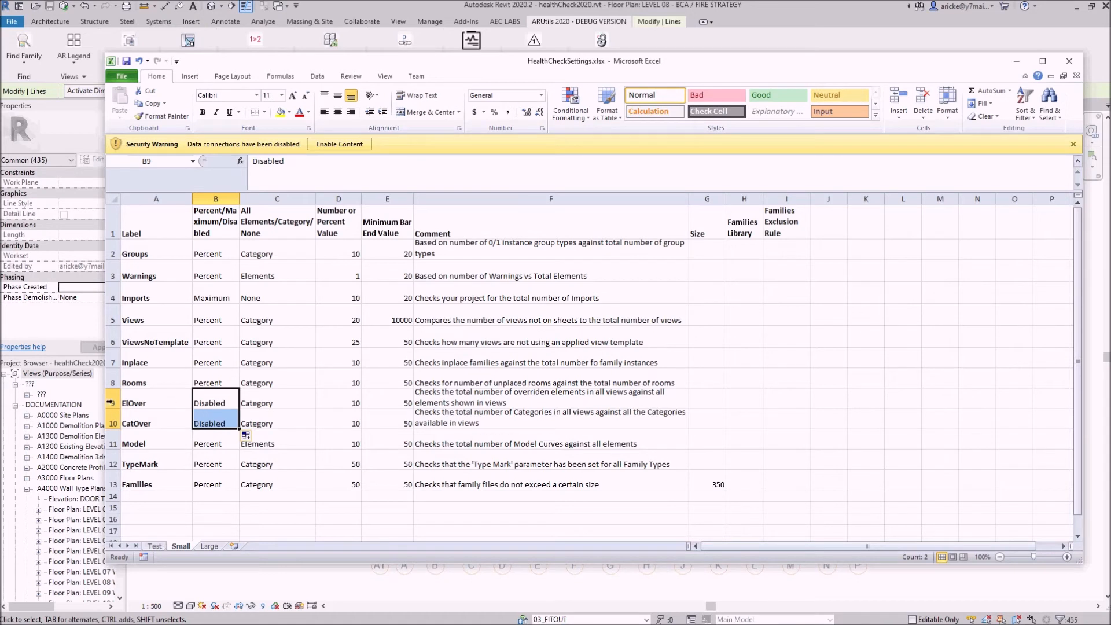
{"action": "left_click_drag", "start_coordinate": [110, 401], "coordinate": [113, 421]}
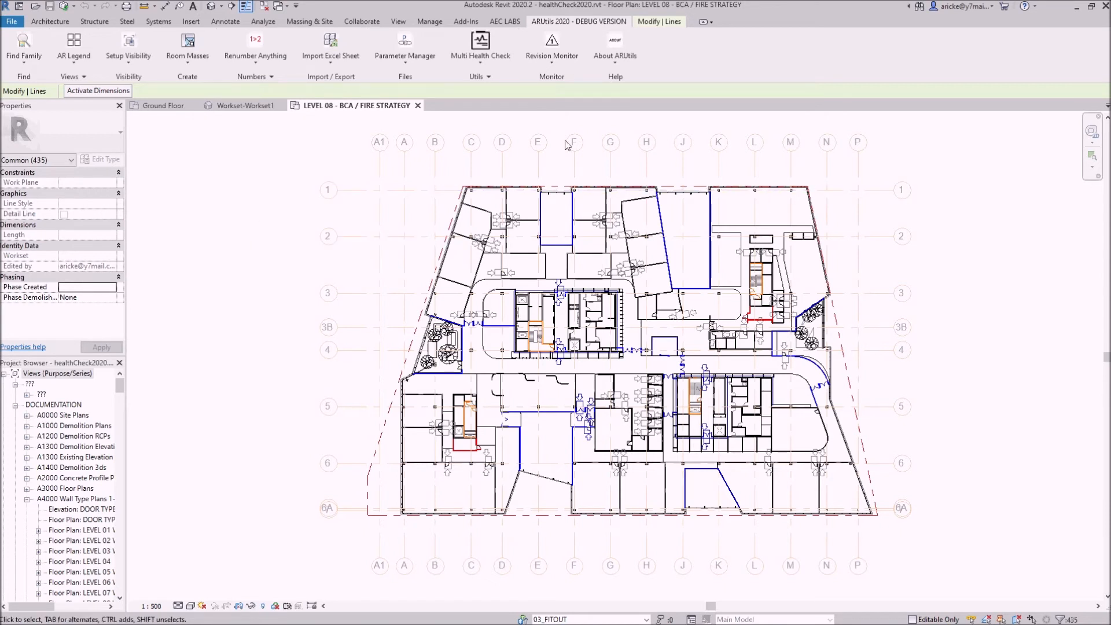
Start a Multi Health Check on the C:\temp\ project folder with file selection, Warnings, Audit and Purge enabled and no family export.
{"action": "left_click", "coordinate": [484, 49]}
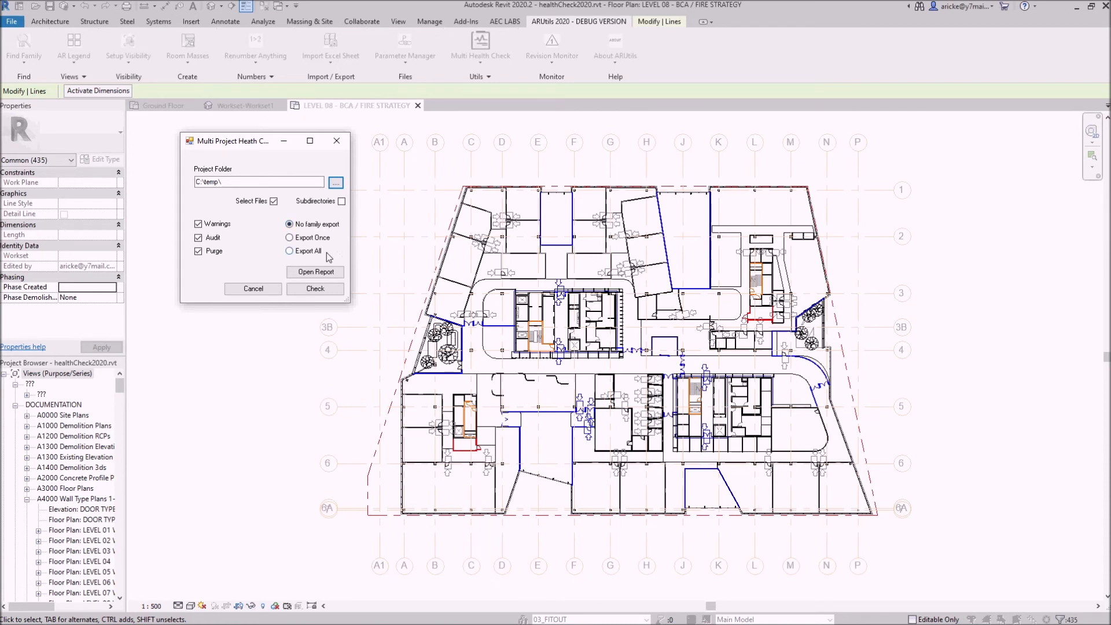
{"action": "mouse_move", "coordinate": [336, 241]}
{"action": "left_click", "coordinate": [320, 293]}
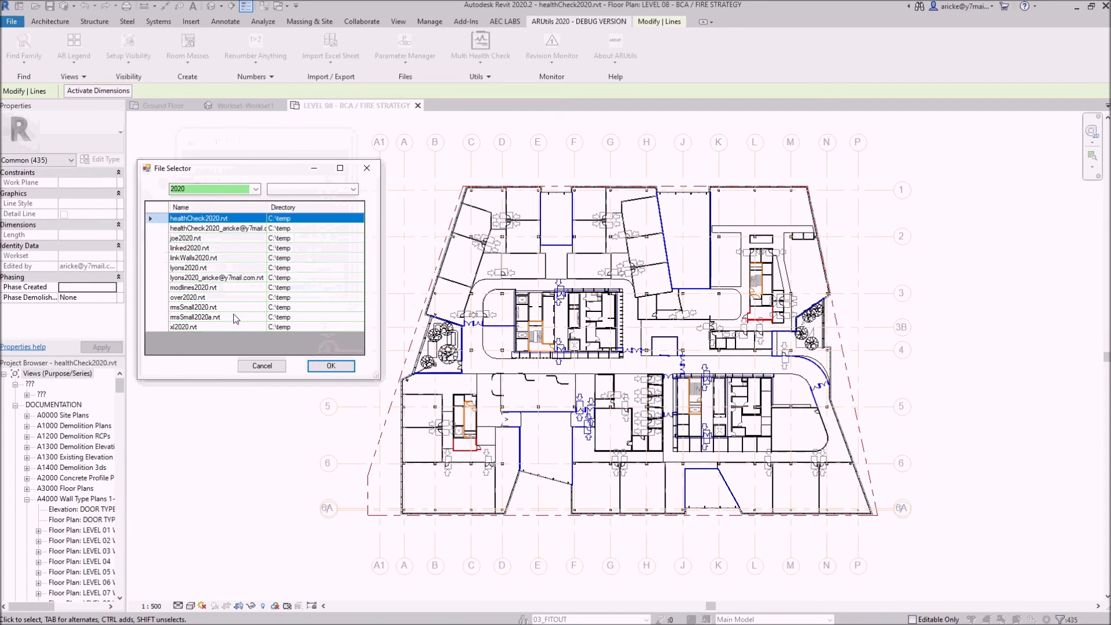
Choose joe2020.rvt, linked2020.rvt and over2020.rvt as the files to check and run the check with the Large configuration.
{"action": "left_click", "coordinate": [207, 238]}
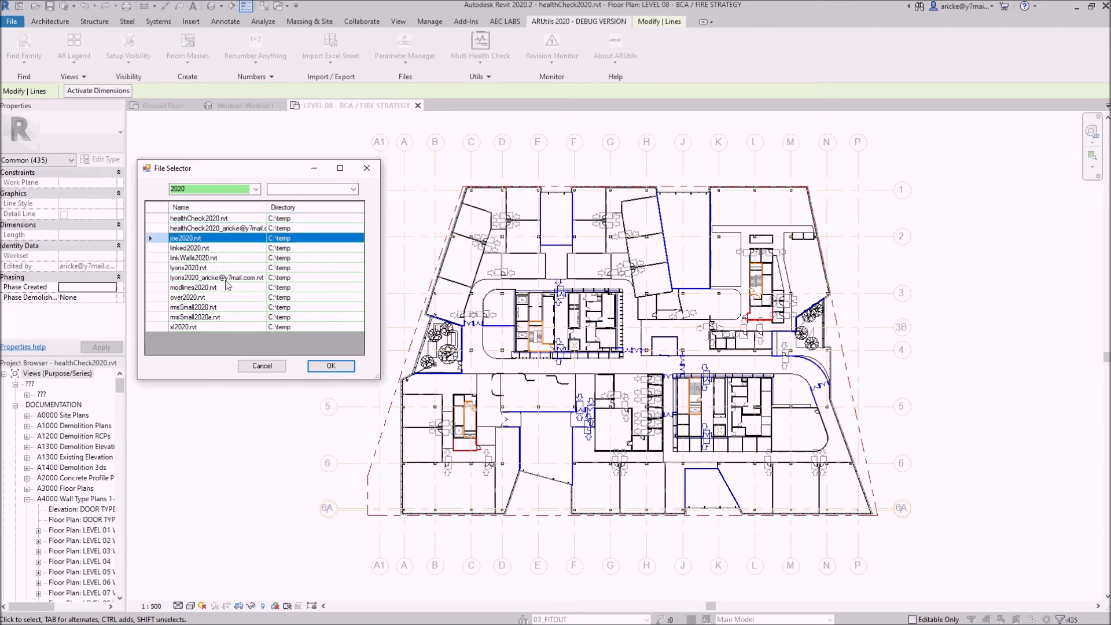
{"action": "left_click", "coordinate": [188, 252], "text": "ctrl"}
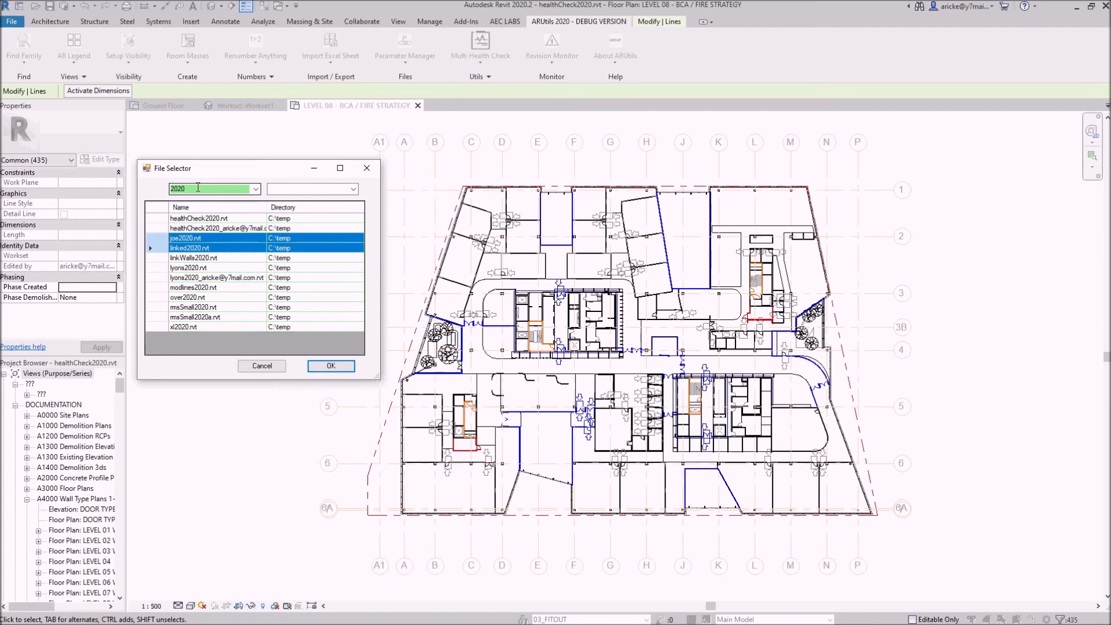
{"action": "left_click", "coordinate": [220, 297], "text": "ctrl"}
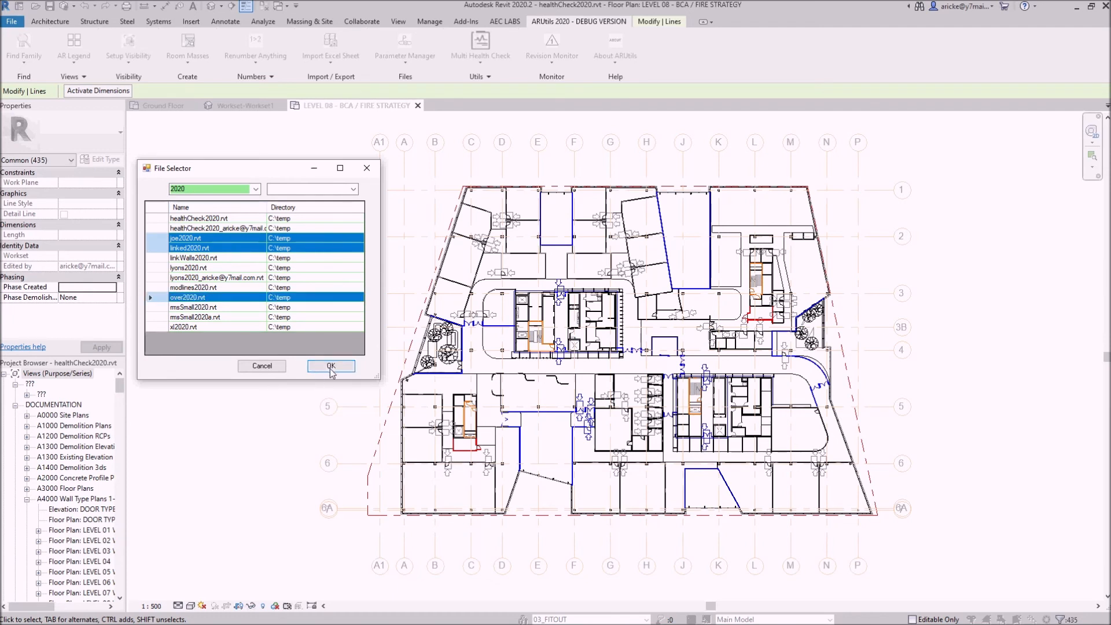
{"action": "left_click", "coordinate": [330, 368]}
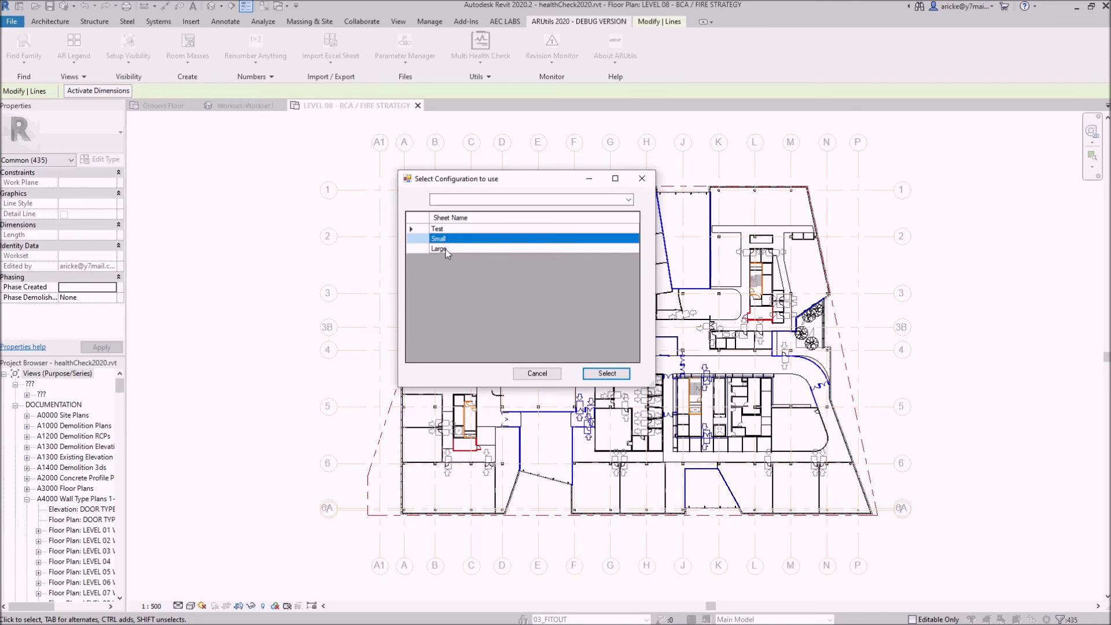
{"action": "left_click", "coordinate": [446, 250]}
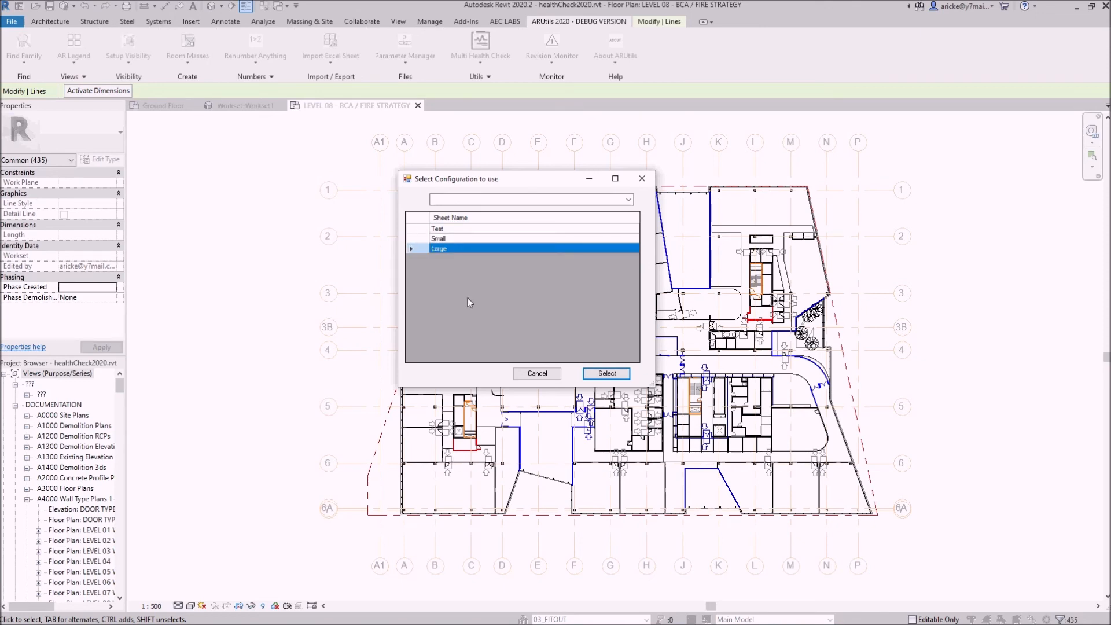
{"action": "left_click", "coordinate": [607, 374]}
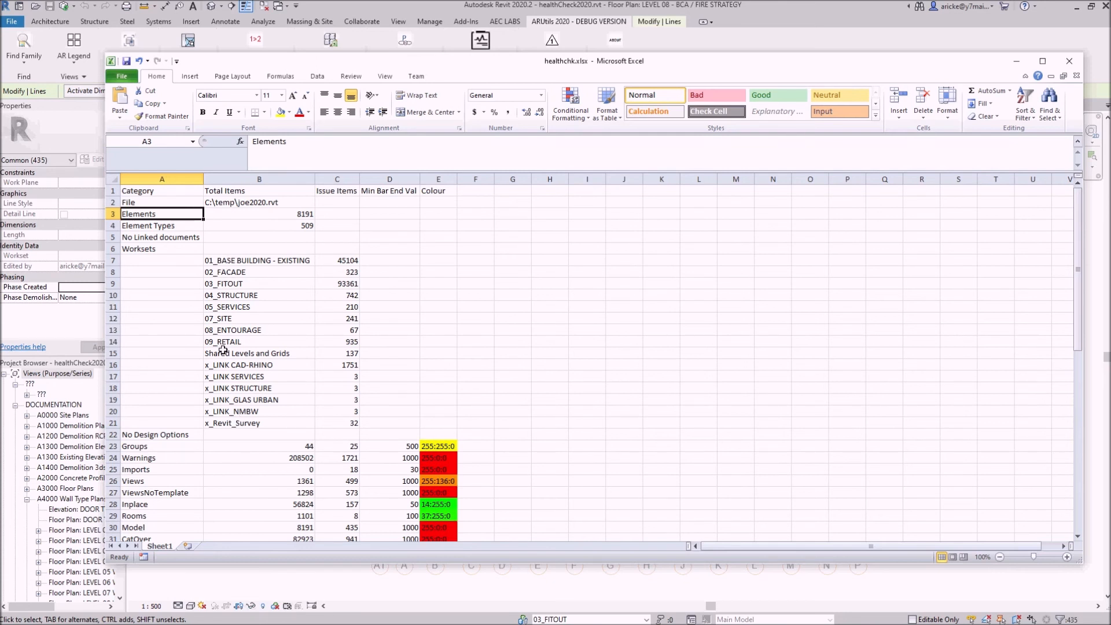
Review the healthchk.xlsx report's workset and check results for each file, and close it without saving.
{"action": "scroll", "coordinate": [395, 370], "scroll_direction": "down", "scroll_amount": 3}
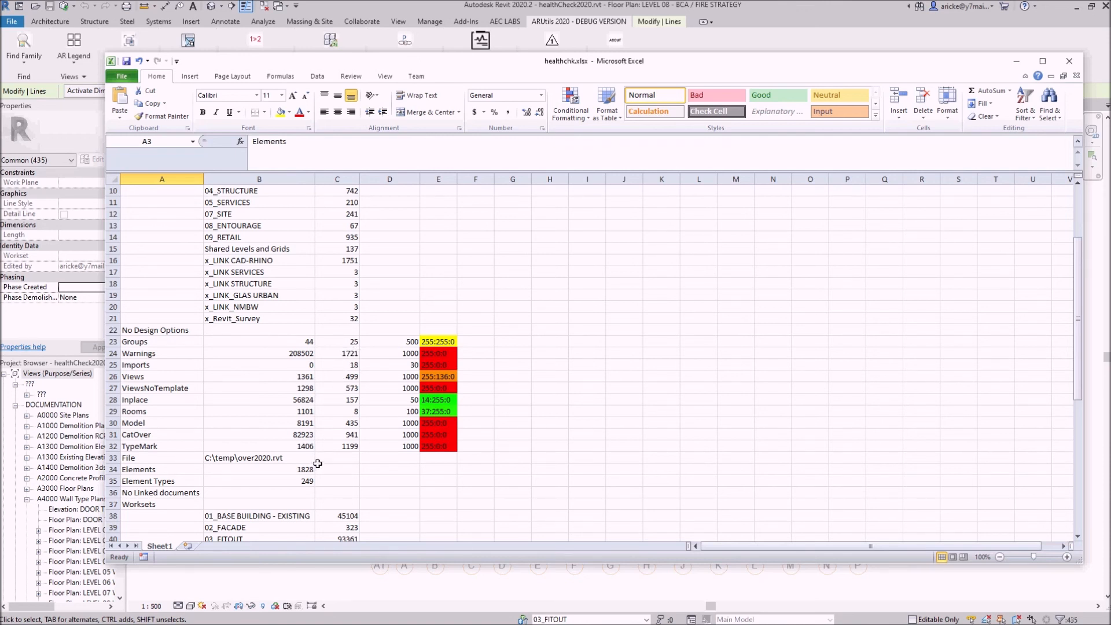
{"action": "scroll", "coordinate": [318, 463], "scroll_direction": "down", "scroll_amount": 8}
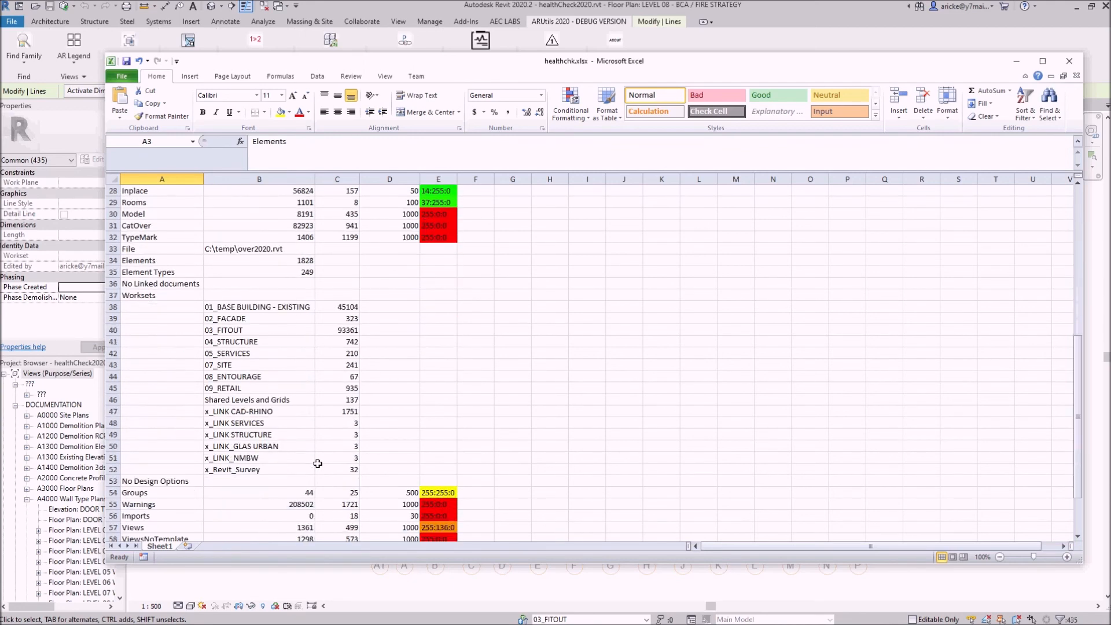
{"action": "scroll", "coordinate": [317, 463], "scroll_direction": "down", "scroll_amount": 2}
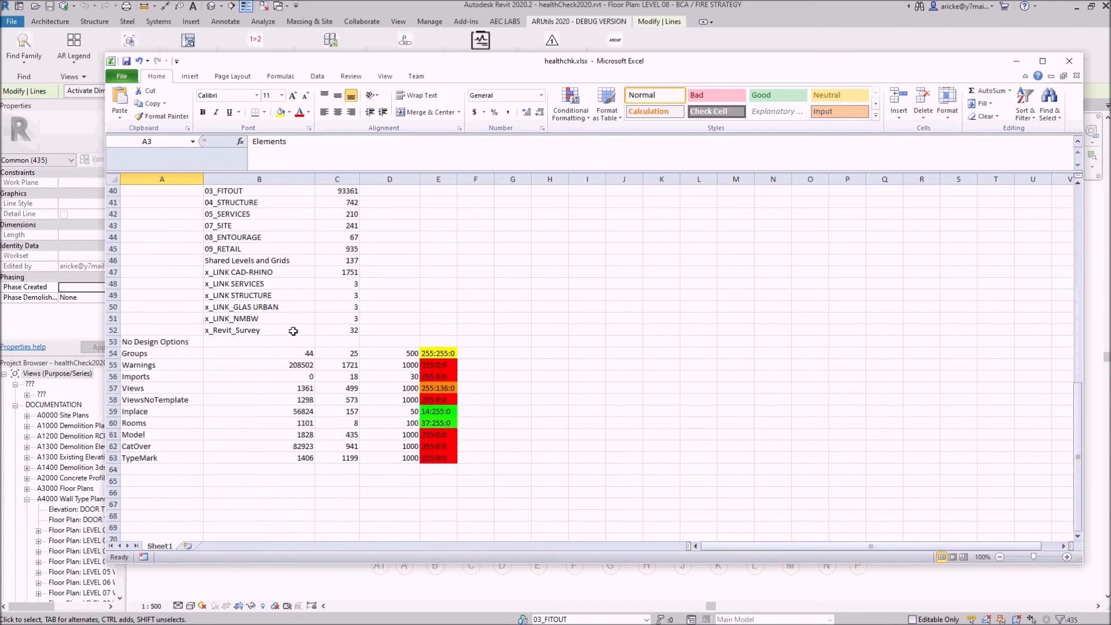
{"action": "scroll", "coordinate": [291, 335], "scroll_direction": "up", "scroll_amount": 4}
{"action": "scroll", "coordinate": [291, 337], "scroll_direction": "up", "scroll_amount": 1}
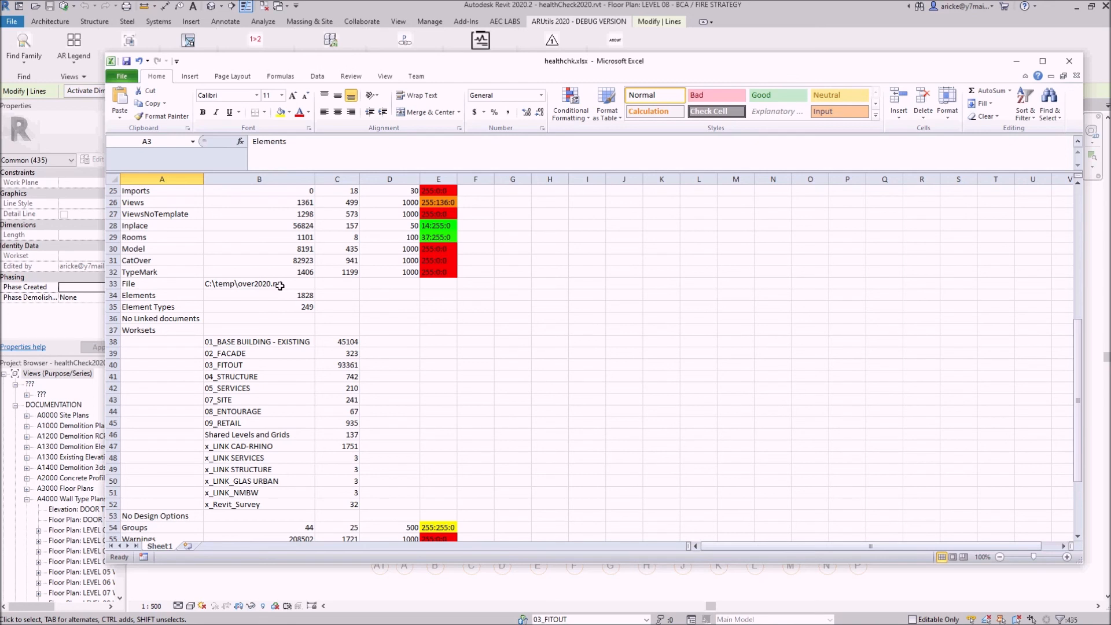
{"action": "left_click", "coordinate": [1069, 61]}
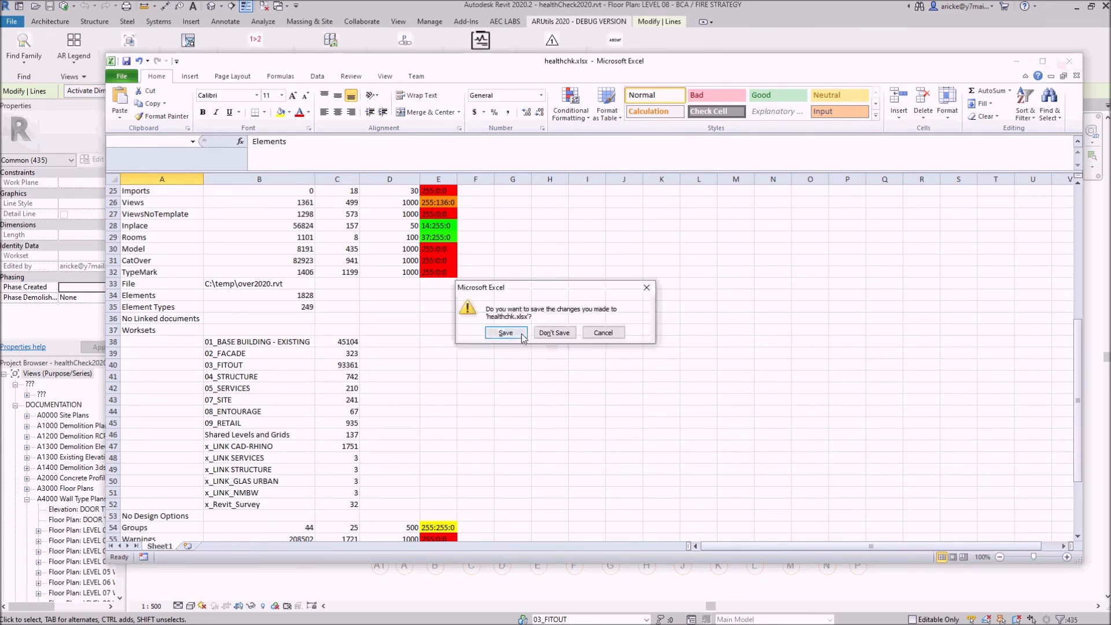
{"action": "left_click", "coordinate": [554, 333]}
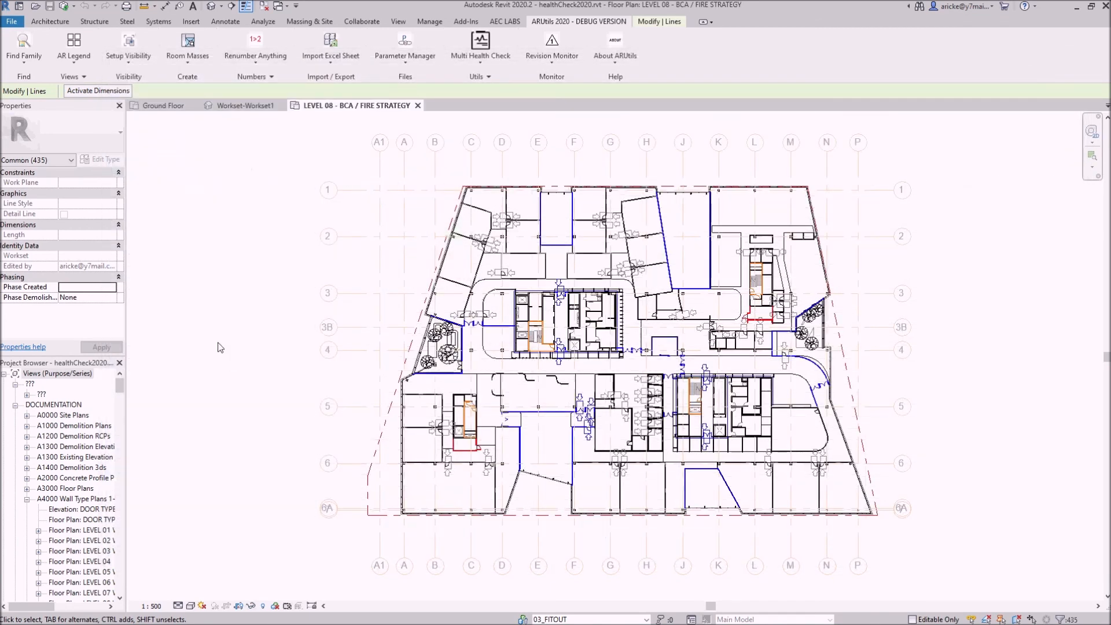